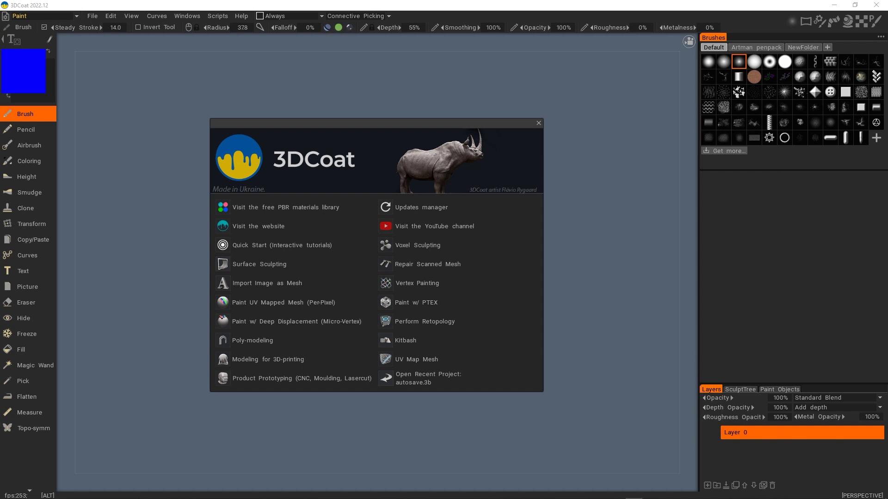
- Import Hayley_2023_retopo.obj as a voxel sculpt, keeping its original scale and position
{"action": "left_click", "coordinate": [426, 247]}
{"action": "left_click", "coordinate": [298, 240]}
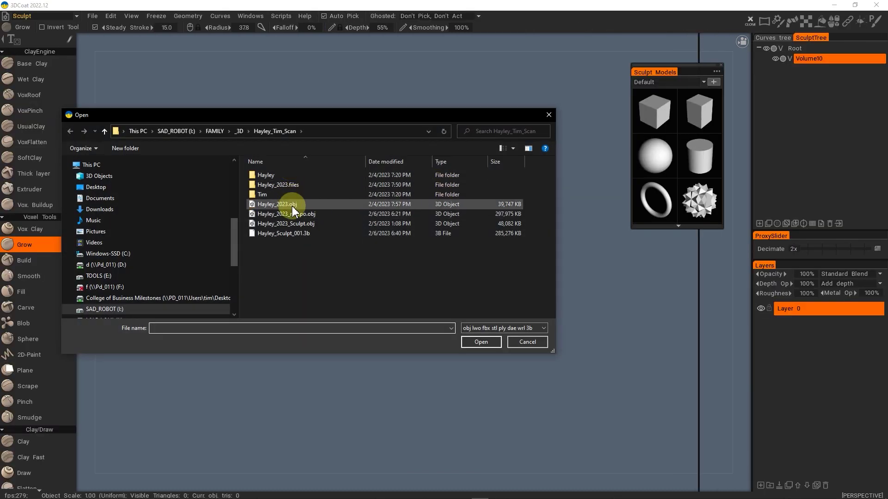
{"action": "left_click", "coordinate": [308, 215]}
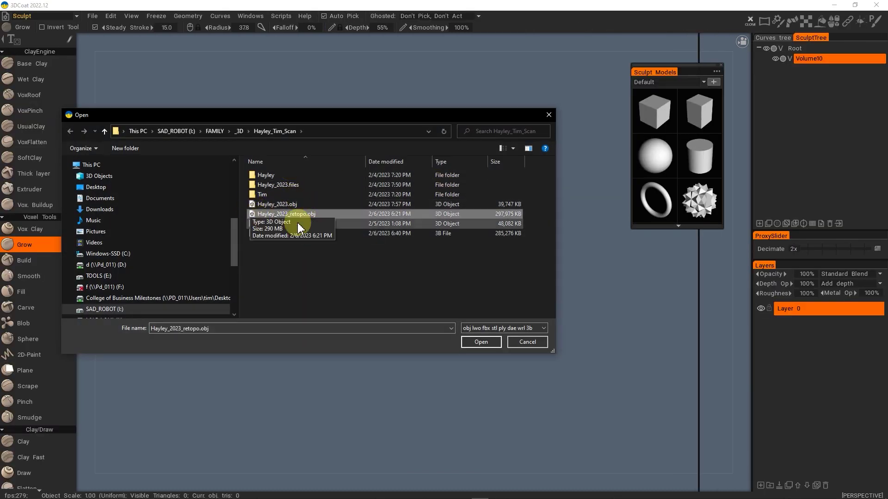
{"action": "left_click", "coordinate": [480, 342]}
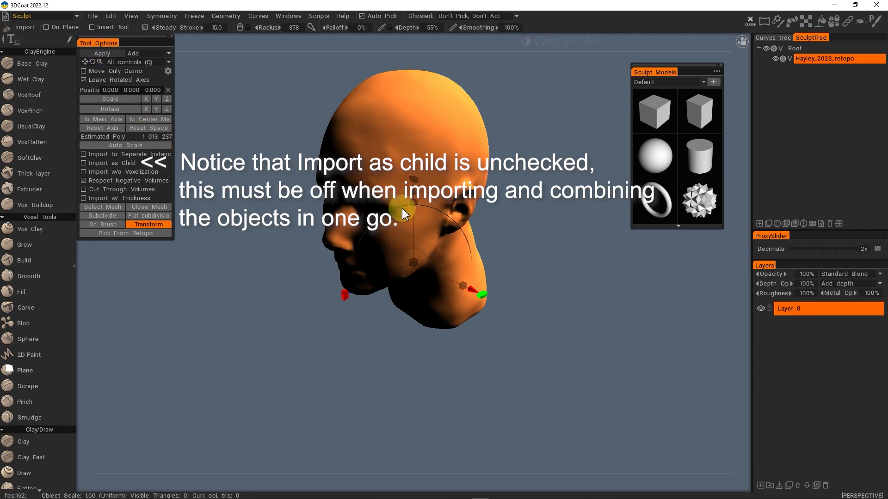
{"action": "left_click", "coordinate": [820, 58]}
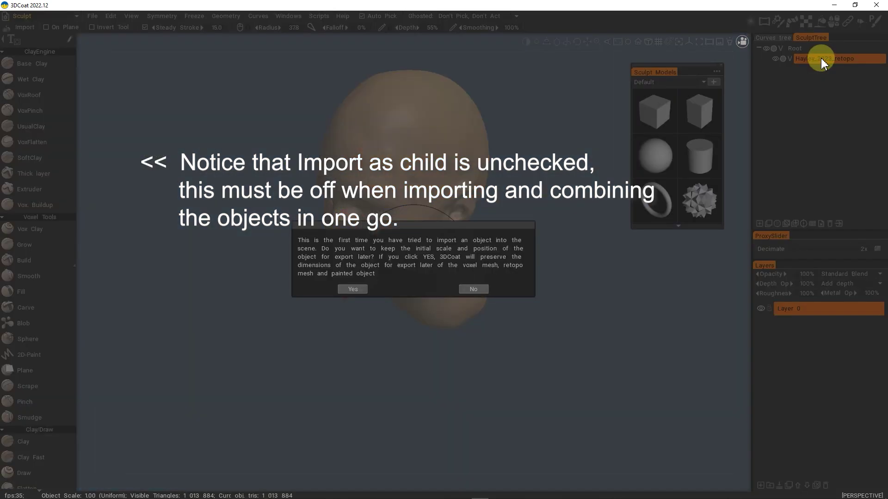
{"action": "left_click", "coordinate": [348, 283]}
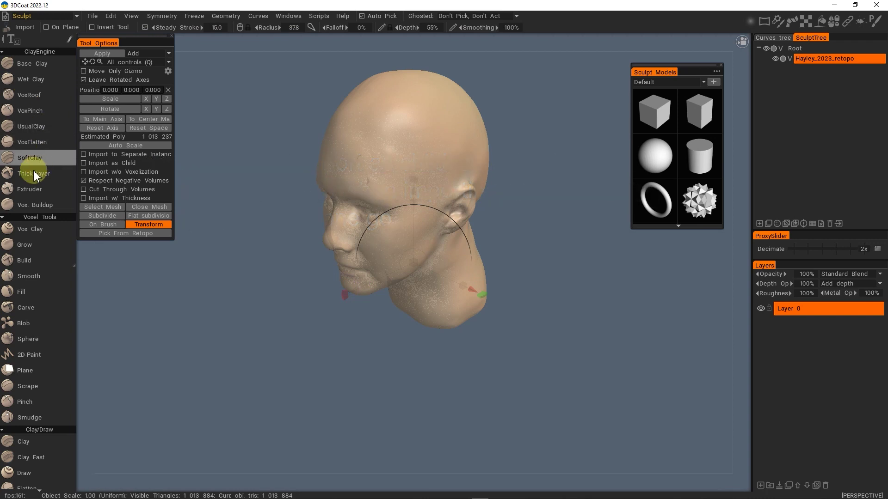
- Select the Smooth brush and orbit the head to a front view
{"action": "left_click", "coordinate": [28, 276]}
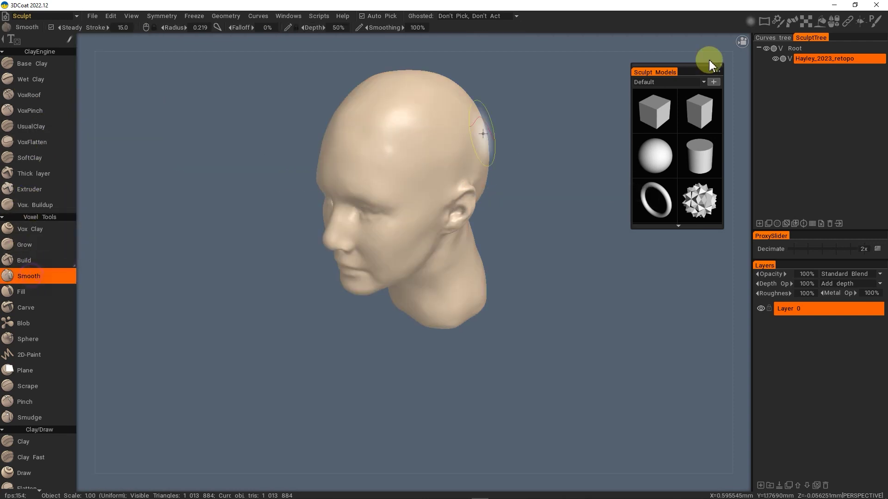
{"action": "left_click", "coordinate": [776, 59]}
{"action": "mouse_move", "coordinate": [490, 370]}
{"action": "left_mouse_down", "text": "alt"}
{"action": "mouse_move", "coordinate": [415, 325]}
{"action": "mouse_move", "coordinate": [376, 265]}
{"action": "left_mouse_up", "text": "alt"}
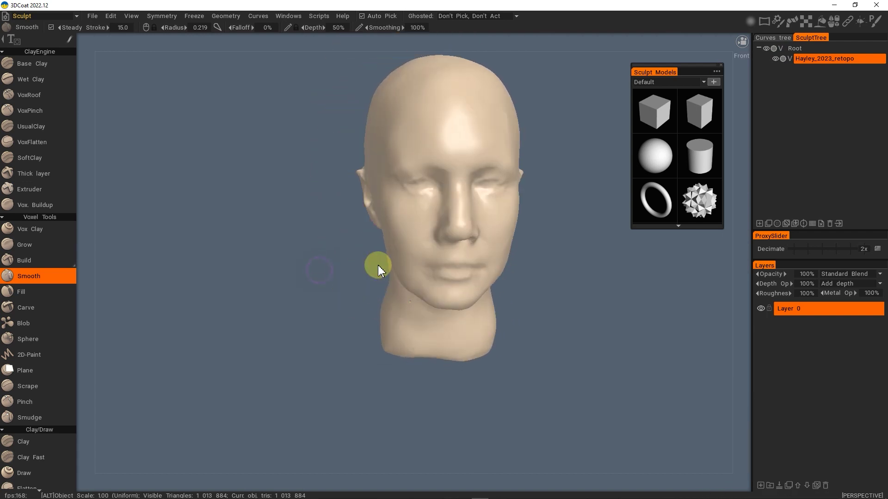
{"action": "middle_click_drag", "start_coordinate": [377, 265], "coordinate": [306, 274], "text": "alt"}
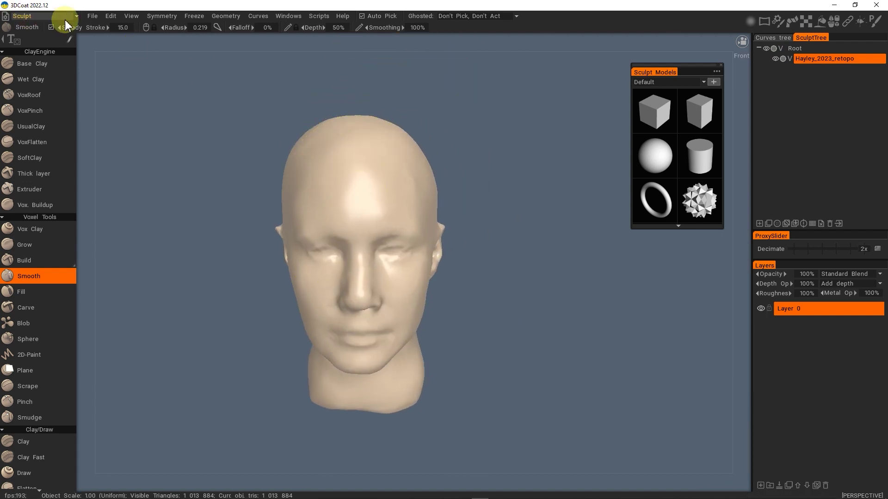
- Import HAIR_Retopo.obj from the _3D folder as a mesh for voxelization
{"action": "left_click", "coordinate": [91, 16]}
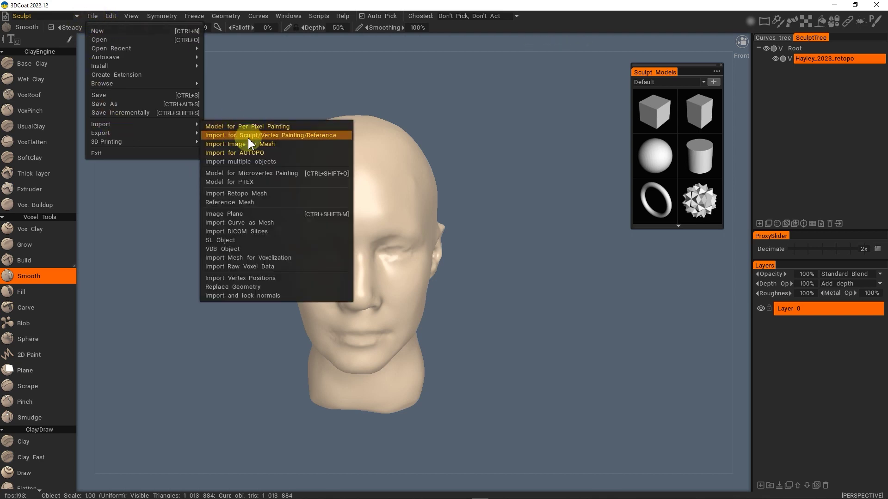
{"action": "mouse_move", "coordinate": [101, 125]}
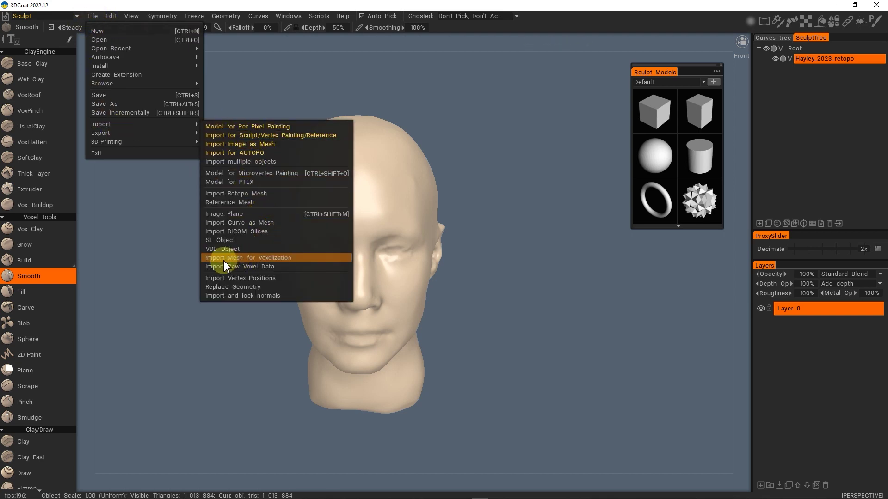
{"action": "left_click", "coordinate": [271, 257]}
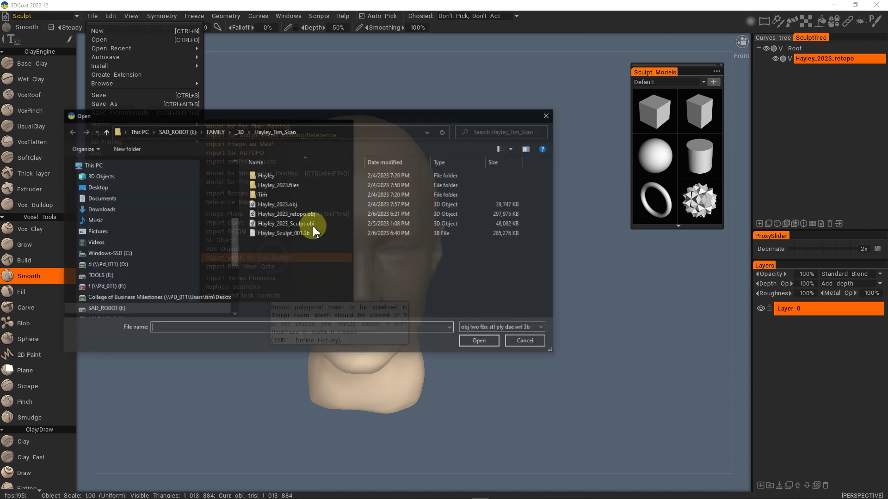
{"action": "left_click", "coordinate": [239, 132]}
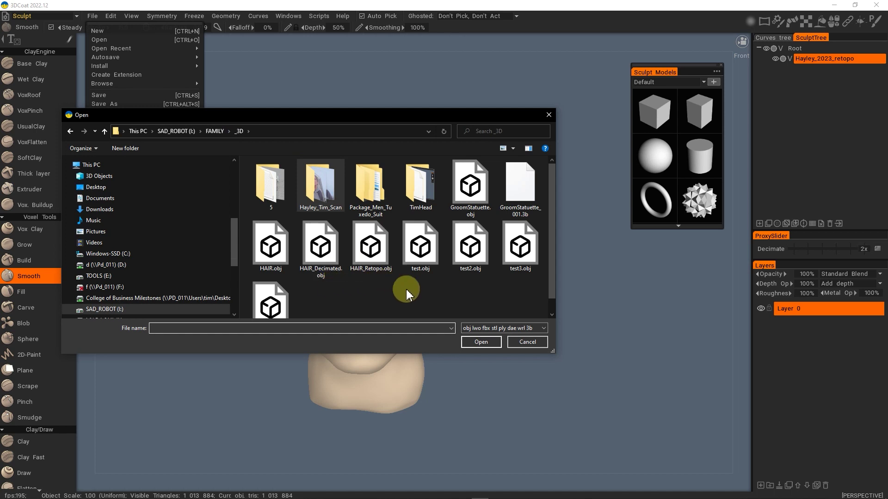
{"action": "left_click", "coordinate": [367, 250]}
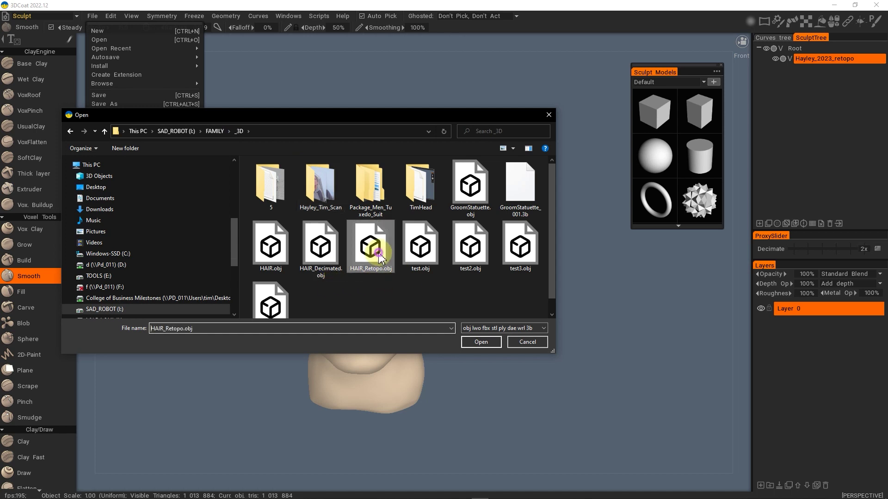
{"action": "left_click", "coordinate": [480, 342]}
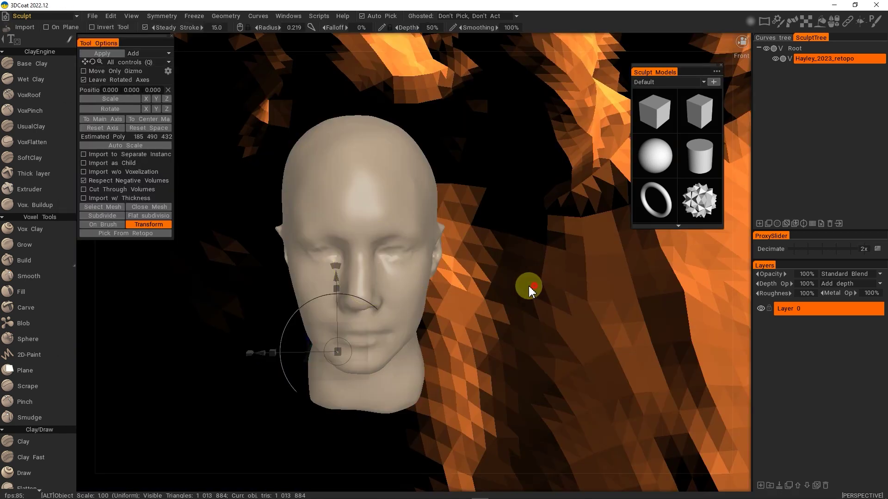
- Zoom and orbit to confirm the hair sits upright on top of the head
{"action": "mouse_move", "coordinate": [530, 291]}
{"action": "left_mouse_down", "text": "alt"}
{"action": "mouse_move", "coordinate": [342, 277]}
{"action": "mouse_move", "coordinate": [307, 287]}
{"action": "mouse_move", "coordinate": [352, 292]}
{"action": "mouse_move", "coordinate": [331, 288]}
{"action": "left_mouse_up", "text": "alt"}
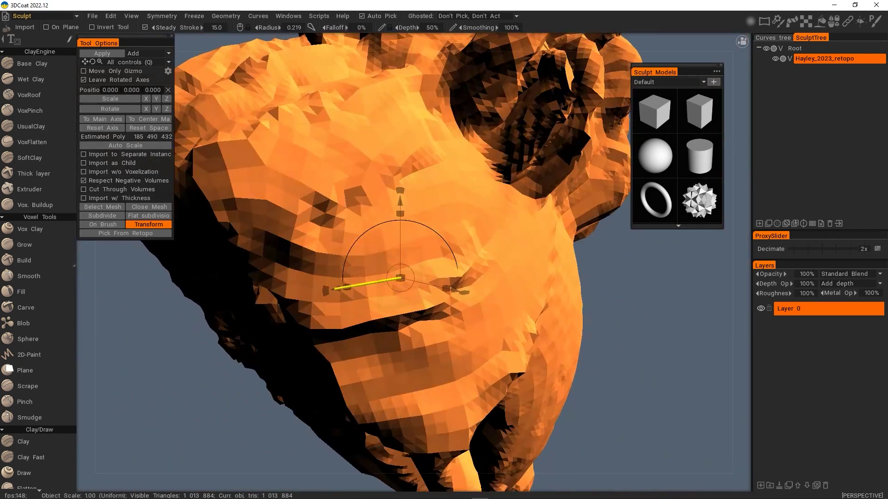
{"action": "mouse_move", "coordinate": [399, 278]}
{"action": "right_mouse_down", "text": "alt"}
{"action": "mouse_move", "coordinate": [317, 312]}
{"action": "mouse_move", "coordinate": [275, 352]}
{"action": "right_mouse_up", "text": "alt"}
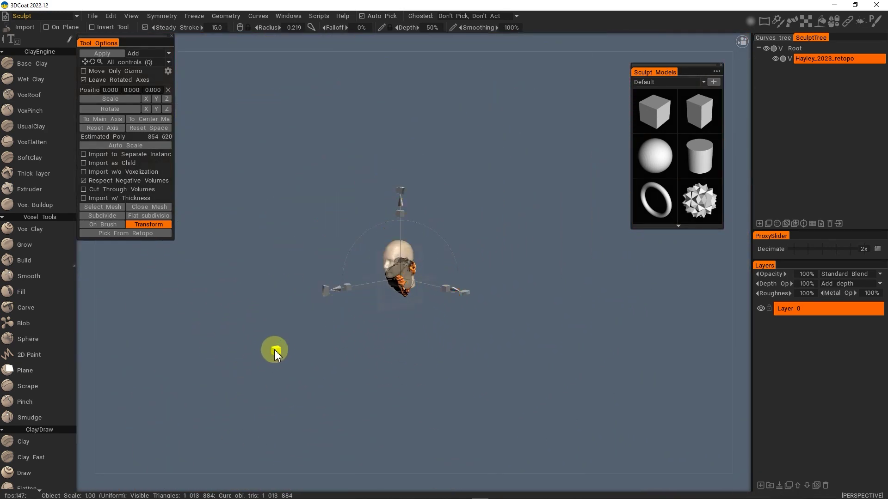
{"action": "right_click_drag", "start_coordinate": [364, 338], "coordinate": [693, 351], "text": "alt"}
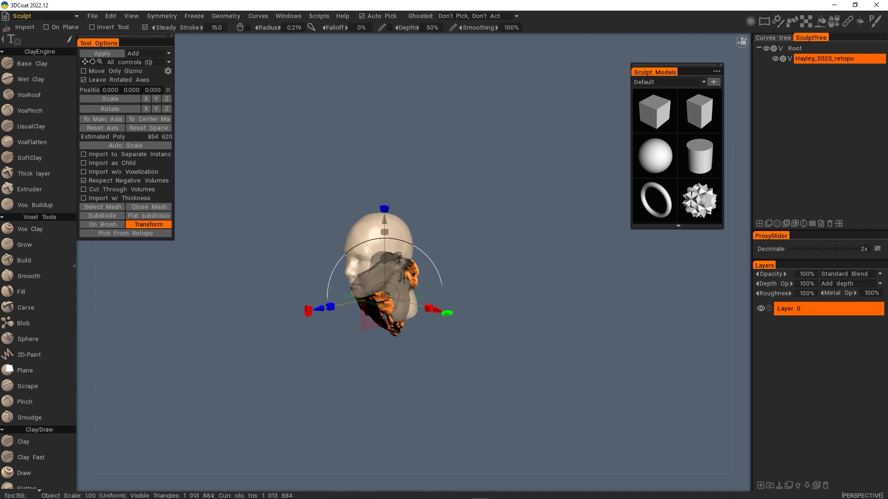
{"action": "mouse_move", "coordinate": [438, 294]}
{"action": "left_mouse_down", "text": "alt"}
{"action": "mouse_move", "coordinate": [382, 153]}
{"action": "mouse_move", "coordinate": [343, 242]}
{"action": "mouse_move", "coordinate": [449, 271]}
{"action": "mouse_move", "coordinate": [516, 252]}
{"action": "left_mouse_up", "text": "alt"}
- Turn the view to face the head and hair from the front
{"action": "mouse_move", "coordinate": [449, 218]}
{"action": "left_mouse_down", "text": "alt"}
{"action": "mouse_move", "coordinate": [386, 208]}
{"action": "mouse_move", "coordinate": [358, 173]}
{"action": "mouse_move", "coordinate": [317, 218]}
{"action": "mouse_move", "coordinate": [594, 218]}
{"action": "mouse_move", "coordinate": [670, 232]}
{"action": "mouse_move", "coordinate": [456, 214]}
{"action": "mouse_move", "coordinate": [335, 276]}
{"action": "mouse_move", "coordinate": [291, 229]}
{"action": "left_mouse_up", "text": "alt"}
{"action": "scroll", "coordinate": [671, 232], "scroll_direction": "down", "scroll_amount": 2}
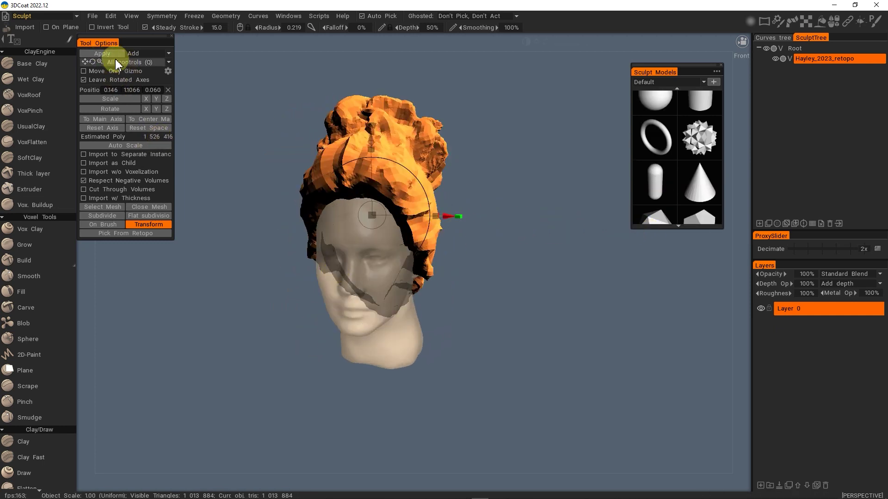
- Apply the hair import, then smooth the hairline seam with the Smooth brush
{"action": "key", "text": "Return"}
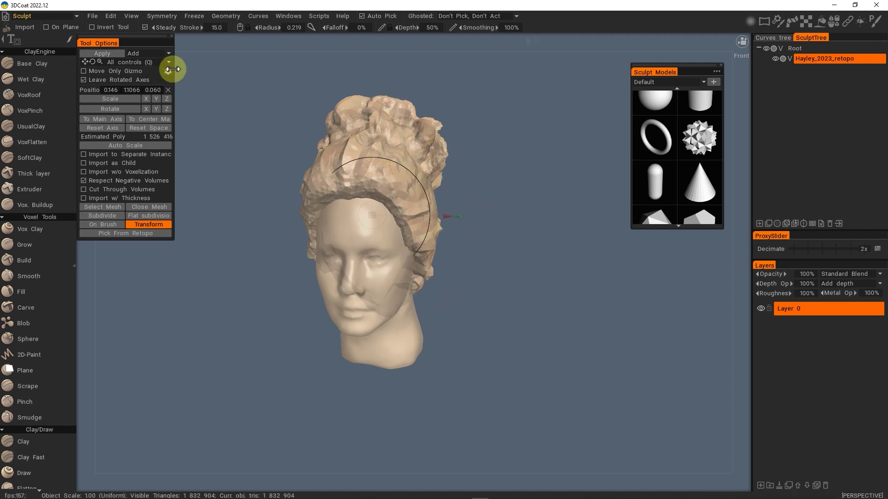
{"action": "scroll", "coordinate": [432, 224], "scroll_direction": "up", "scroll_amount": 3}
{"action": "scroll", "coordinate": [395, 164], "scroll_direction": "up", "scroll_amount": 2}
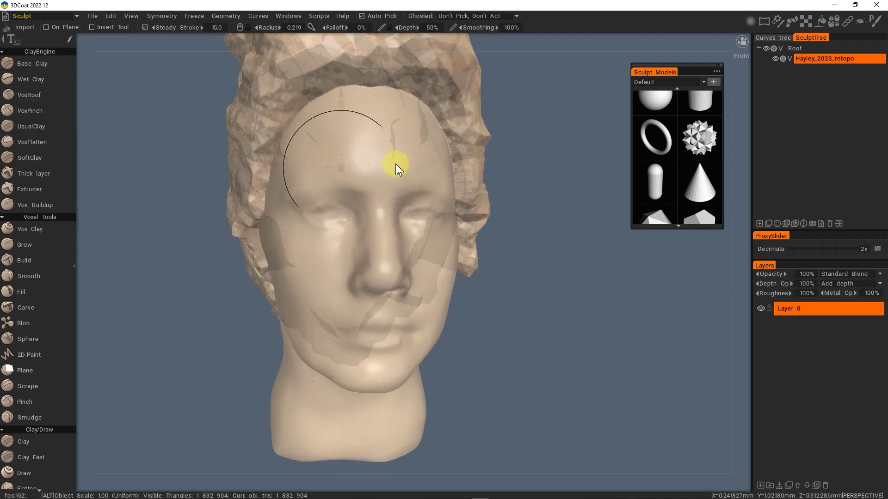
{"action": "left_click", "coordinate": [28, 276]}
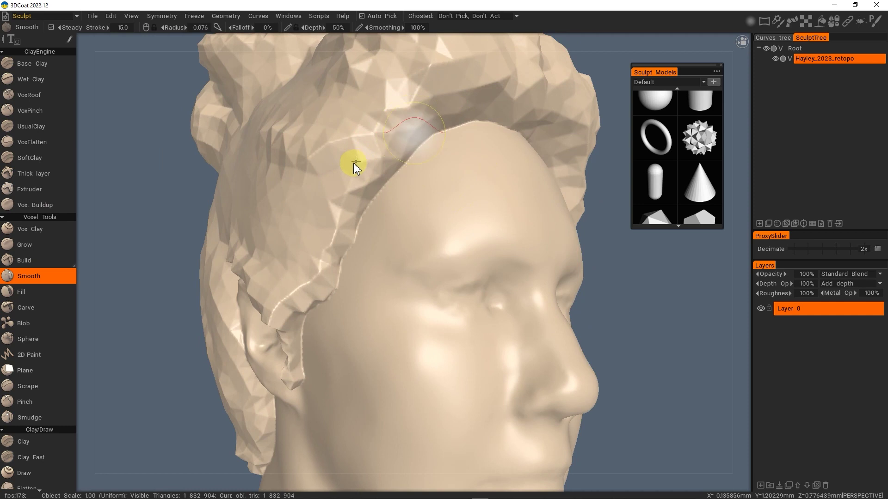
{"action": "left_click_drag", "start_coordinate": [354, 163], "coordinate": [759, 73], "text": "alt"}
{"action": "scroll", "coordinate": [426, 159], "scroll_direction": "up", "scroll_amount": 2}
{"action": "scroll", "coordinate": [409, 174], "scroll_direction": "up", "scroll_amount": 2}
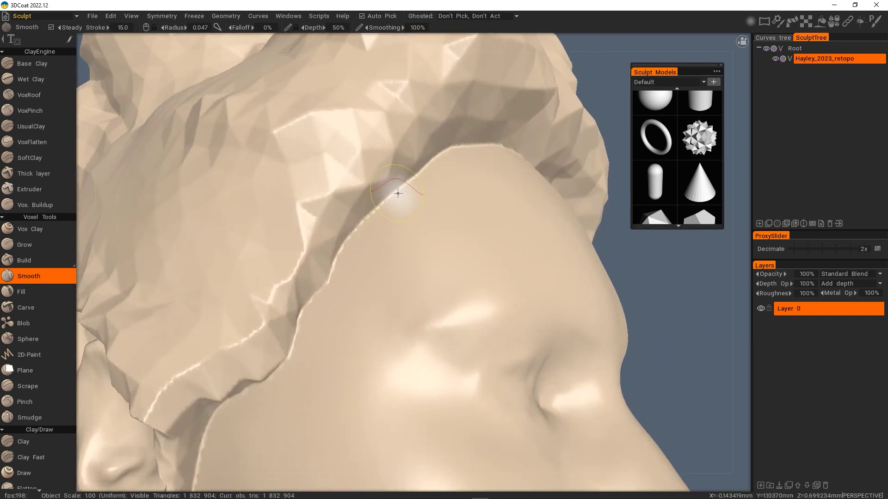
{"action": "mouse_move", "coordinate": [438, 161]}
{"action": "left_mouse_down"}
{"action": "mouse_move", "coordinate": [361, 222]}
{"action": "mouse_move", "coordinate": [307, 298]}
{"action": "mouse_move", "coordinate": [529, 135]}
{"action": "mouse_move", "coordinate": [400, 182]}
{"action": "mouse_move", "coordinate": [307, 298]}
{"action": "mouse_move", "coordinate": [273, 368]}
{"action": "mouse_move", "coordinate": [507, 194]}
{"action": "mouse_move", "coordinate": [522, 200]}
{"action": "left_mouse_up"}
{"action": "scroll", "coordinate": [521, 200], "scroll_direction": "down", "scroll_amount": 5}
{"action": "mouse_move", "coordinate": [440, 212]}
{"action": "right_mouse_down"}
{"action": "mouse_move", "coordinate": [576, 221]}
{"action": "mouse_move", "coordinate": [389, 252]}
{"action": "mouse_move", "coordinate": [319, 252]}
{"action": "mouse_move", "coordinate": [395, 169]}
{"action": "mouse_move", "coordinate": [363, 190]}
{"action": "mouse_move", "coordinate": [324, 199]}
{"action": "right_mouse_up"}
{"action": "scroll", "coordinate": [320, 252], "scroll_direction": "down", "scroll_amount": 4}
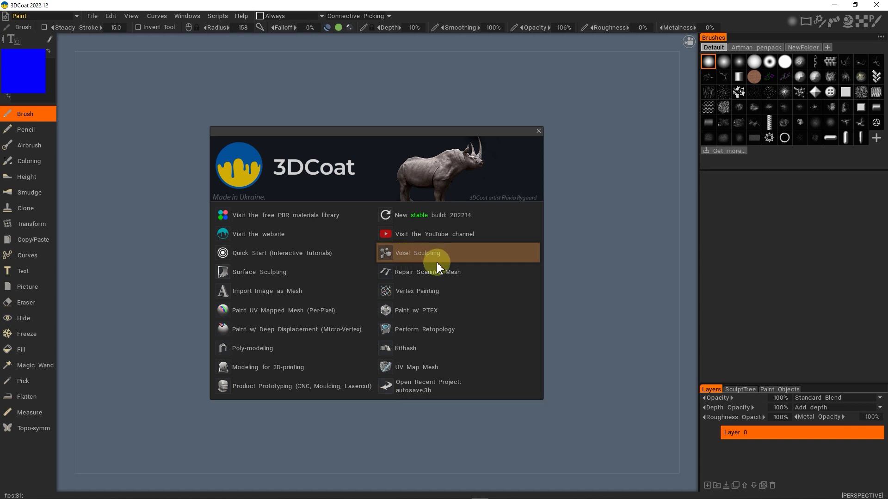
- Choose Voxel Sculpting on the welcome screen of the fresh scene
{"action": "left_click", "coordinate": [408, 256]}
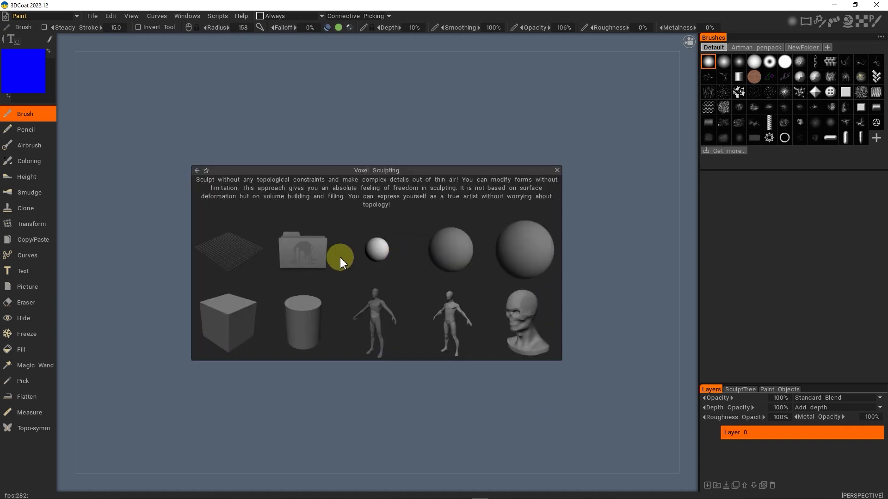
- Load Hayley_2023_retopo.obj as the mesh to voxelize
{"action": "left_click", "coordinate": [323, 253]}
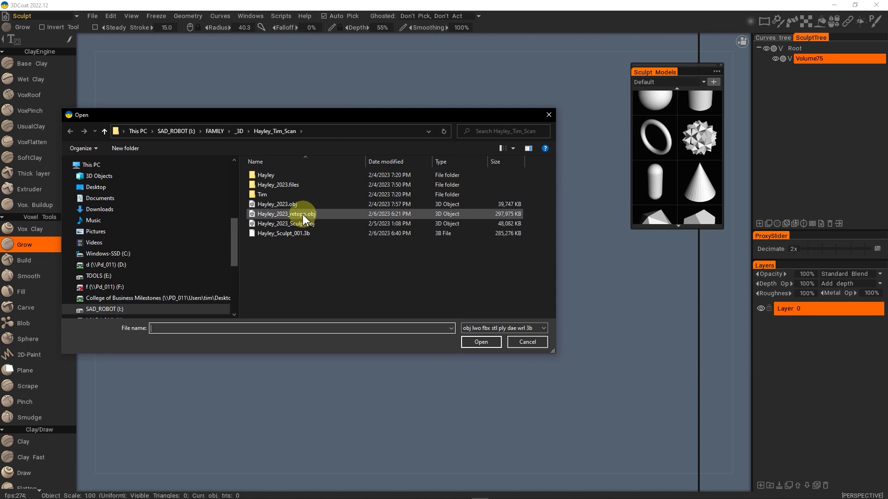
{"action": "double_click", "coordinate": [303, 214]}
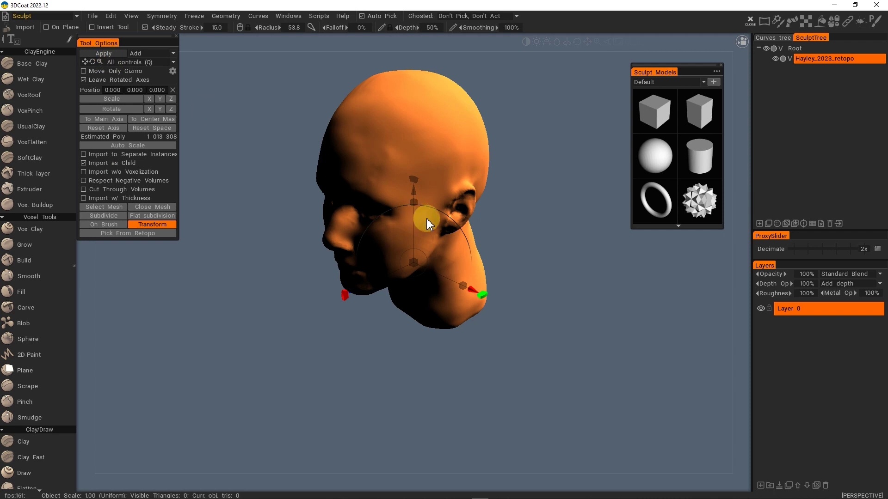
- Apply the head scan, then import the hair OBJ for voxelization
{"action": "key", "text": "Return"}
{"action": "left_click", "coordinate": [357, 285]}
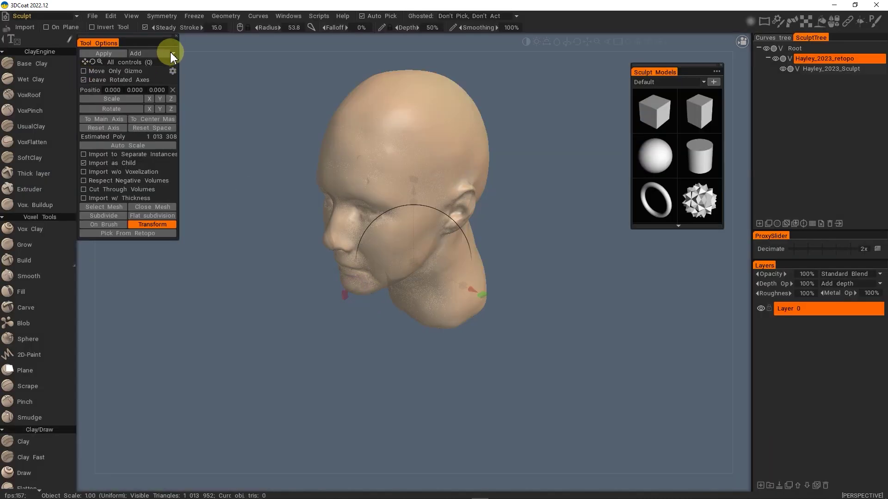
{"action": "left_click", "coordinate": [94, 18]}
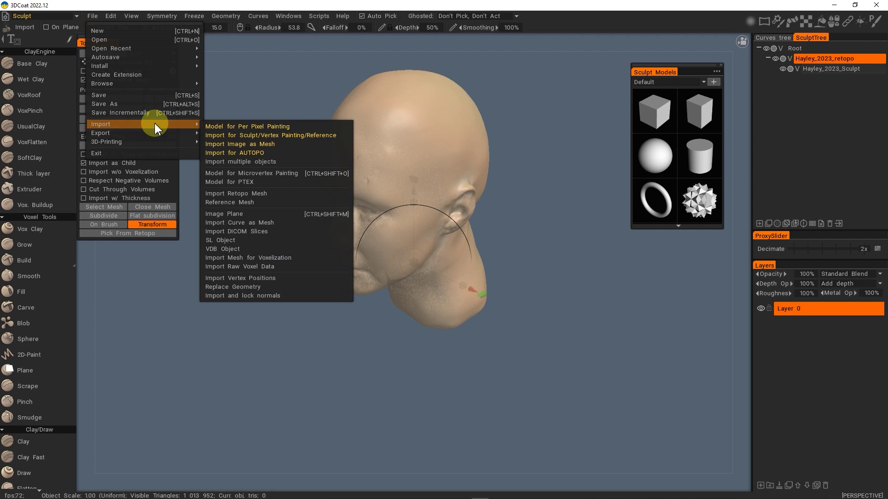
{"action": "mouse_move", "coordinate": [101, 125]}
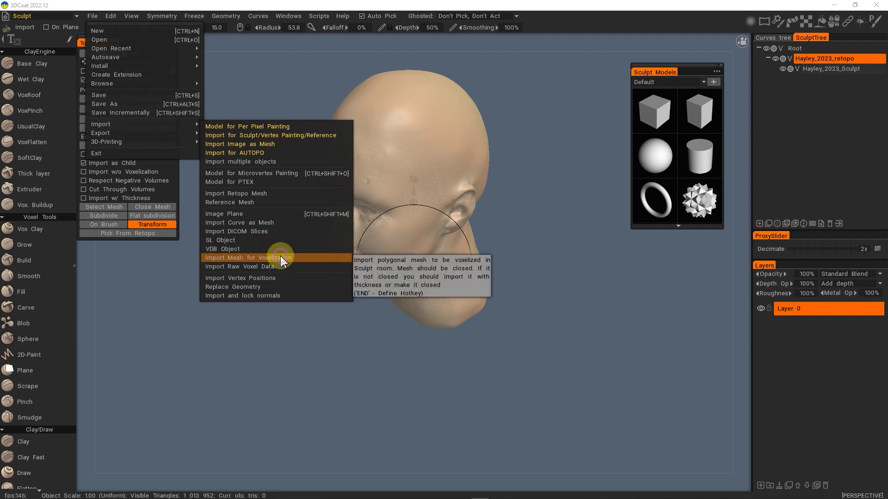
{"action": "left_click", "coordinate": [282, 258]}
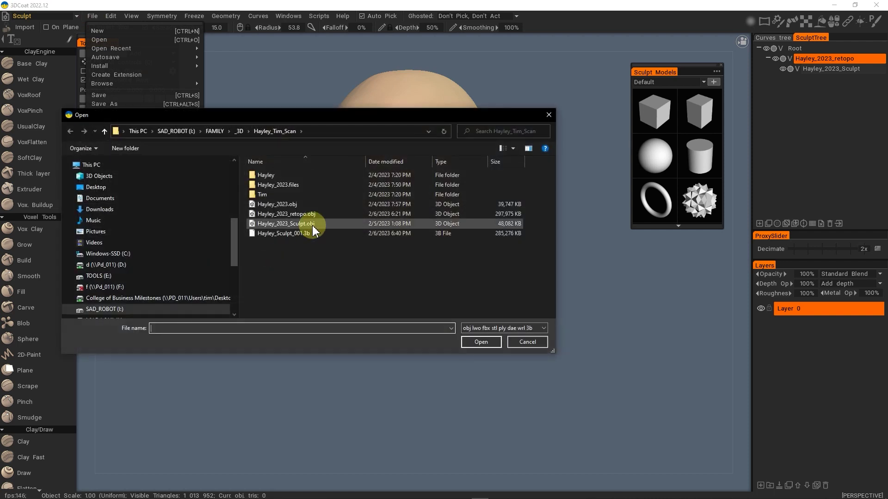
{"action": "left_click", "coordinate": [242, 135]}
{"action": "left_click", "coordinate": [390, 276]}
{"action": "double_click", "coordinate": [391, 276]}
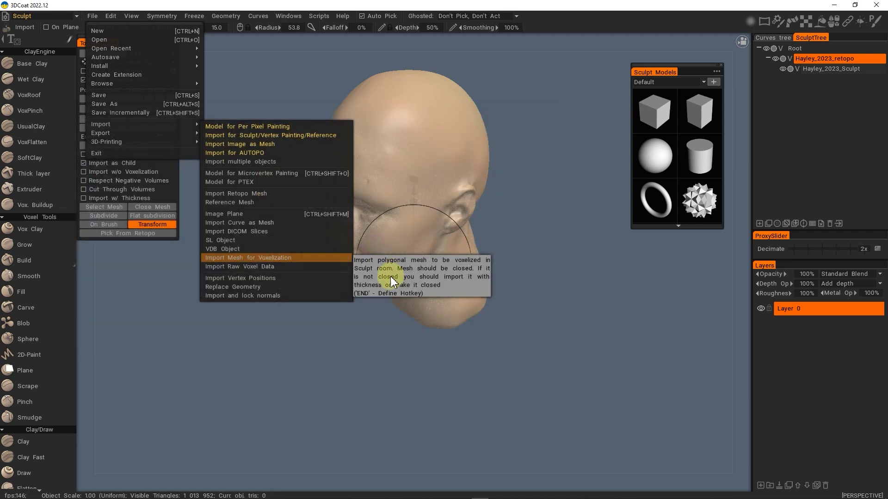
- Shrink the hair to fit around the head and apply it
{"action": "mouse_move", "coordinate": [414, 259]}
{"action": "left_mouse_down"}
{"action": "mouse_move", "coordinate": [313, 304]}
{"action": "mouse_move", "coordinate": [489, 145]}
{"action": "mouse_move", "coordinate": [510, 153]}
{"action": "left_mouse_up"}
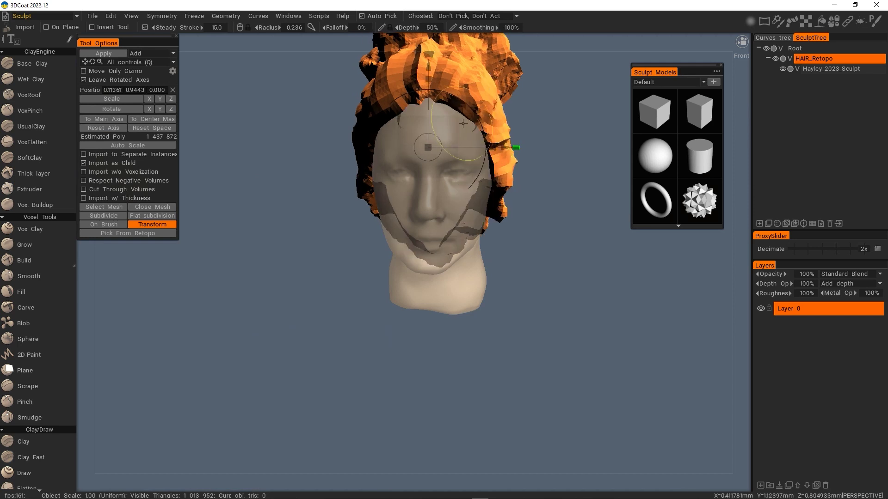
{"action": "mouse_move", "coordinate": [440, 75]}
{"action": "left_mouse_down", "text": "alt"}
{"action": "mouse_move", "coordinate": [443, 101]}
{"action": "mouse_move", "coordinate": [359, 72]}
{"action": "left_mouse_up", "text": "alt"}
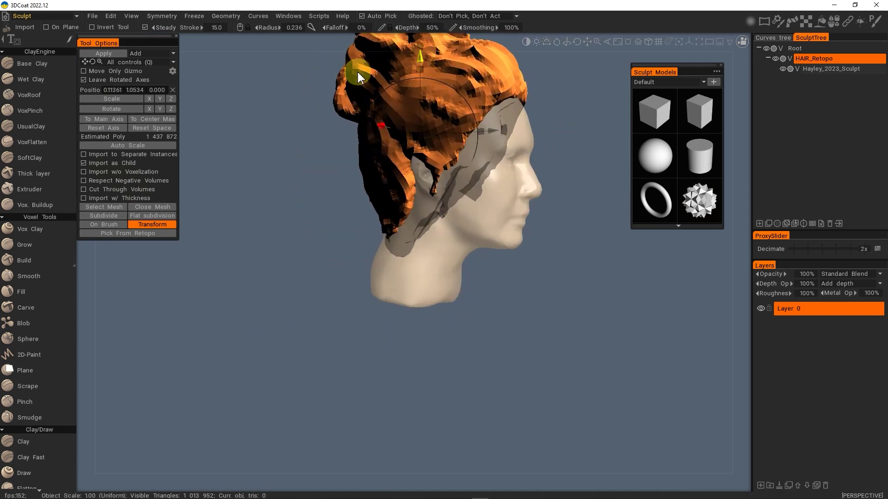
{"action": "left_click", "coordinate": [101, 54]}
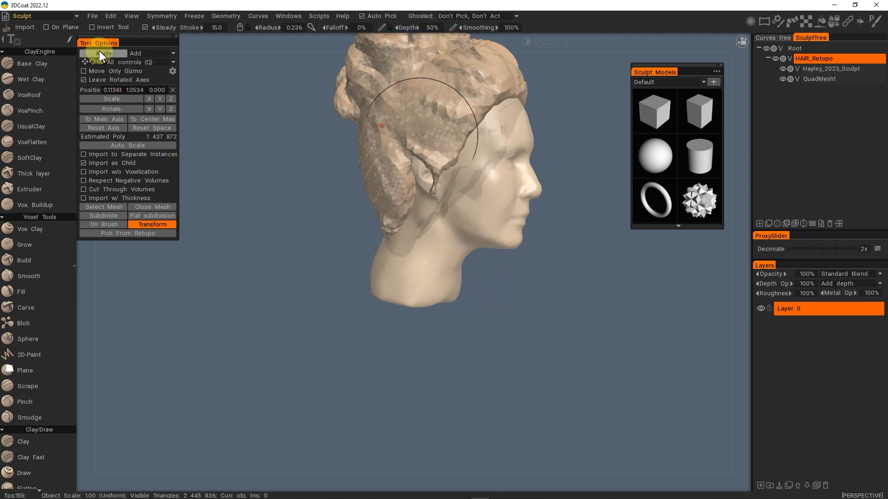
- Select Hayley_2023_Sculpt and smooth its forehead and eye area with the Smooth tool
{"action": "key", "text": "space"}
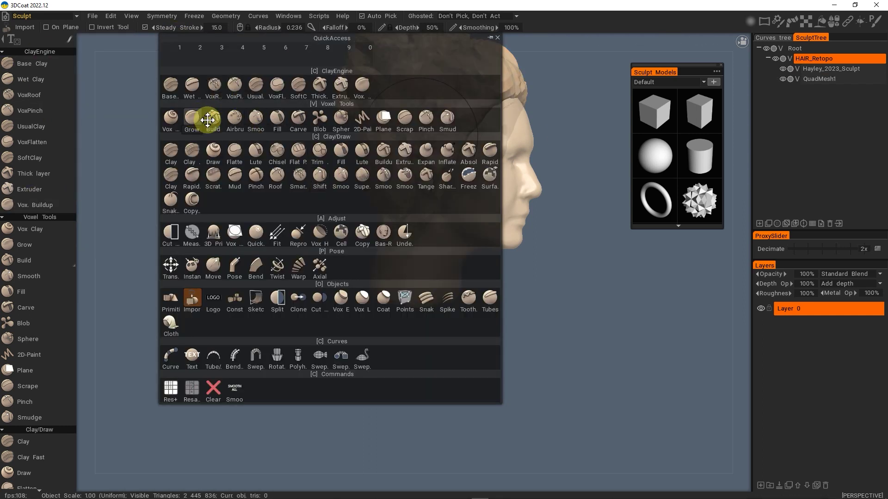
{"action": "left_click", "coordinate": [261, 115]}
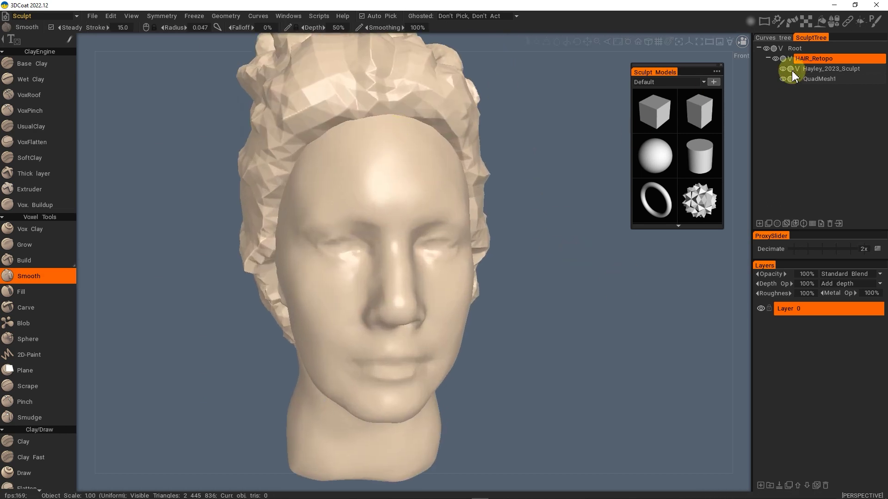
{"action": "left_click", "coordinate": [817, 70]}
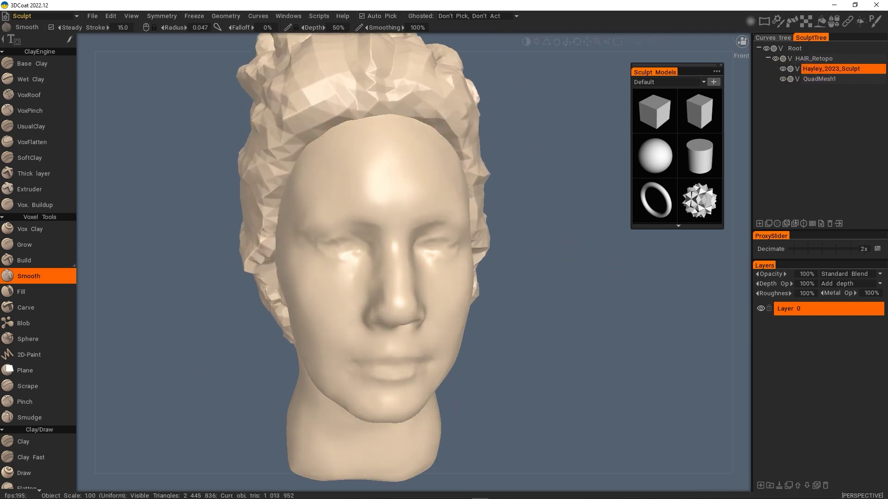
{"action": "left_click", "coordinate": [785, 71]}
{"action": "left_click", "coordinate": [783, 80]}
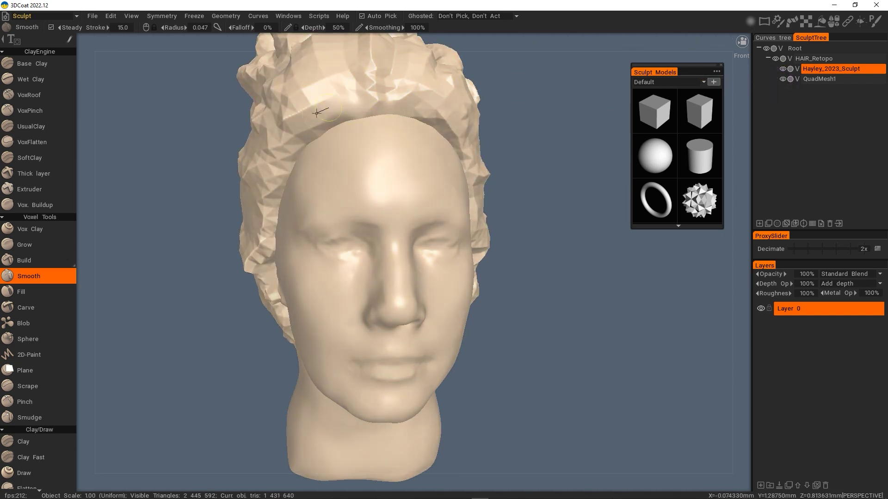
{"action": "left_click_drag", "start_coordinate": [368, 162], "coordinate": [350, 237]}
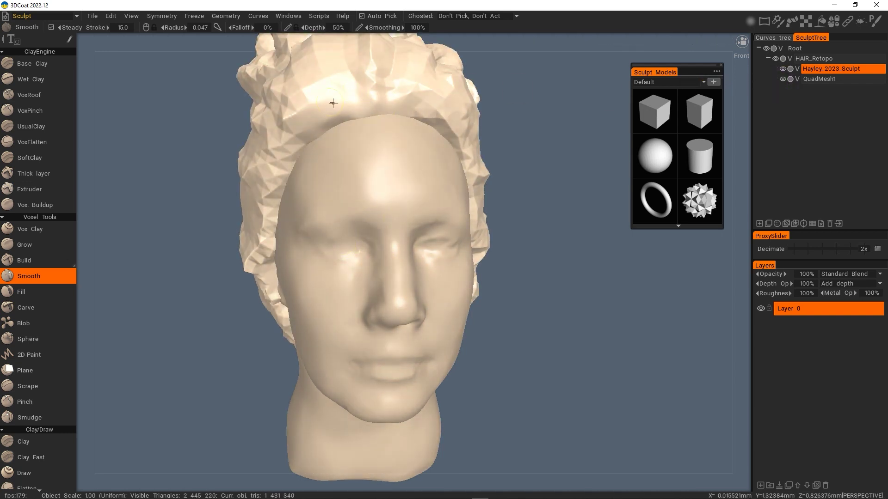
- Inspect the hairline from the side, leaving the head sculpt selected
{"action": "mouse_move", "coordinate": [357, 124]}
{"action": "right_mouse_down", "text": "alt"}
{"action": "mouse_move", "coordinate": [430, 180]}
{"action": "mouse_move", "coordinate": [307, 154]}
{"action": "right_mouse_up", "text": "alt"}
{"action": "left_click", "coordinate": [812, 58]}
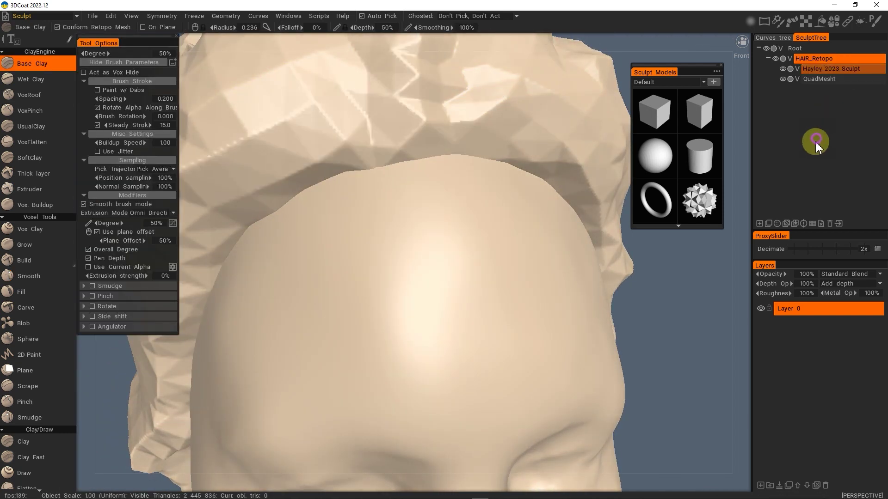
{"action": "scroll", "coordinate": [485, 185], "scroll_direction": "down", "scroll_amount": 3}
{"action": "mouse_move", "coordinate": [486, 185]}
{"action": "left_mouse_down", "text": "alt"}
{"action": "mouse_move", "coordinate": [508, 189]}
{"action": "mouse_move", "coordinate": [509, 145]}
{"action": "mouse_move", "coordinate": [523, 173]}
{"action": "mouse_move", "coordinate": [569, 177]}
{"action": "left_mouse_up", "text": "alt"}
{"action": "left_click", "coordinate": [820, 79]}
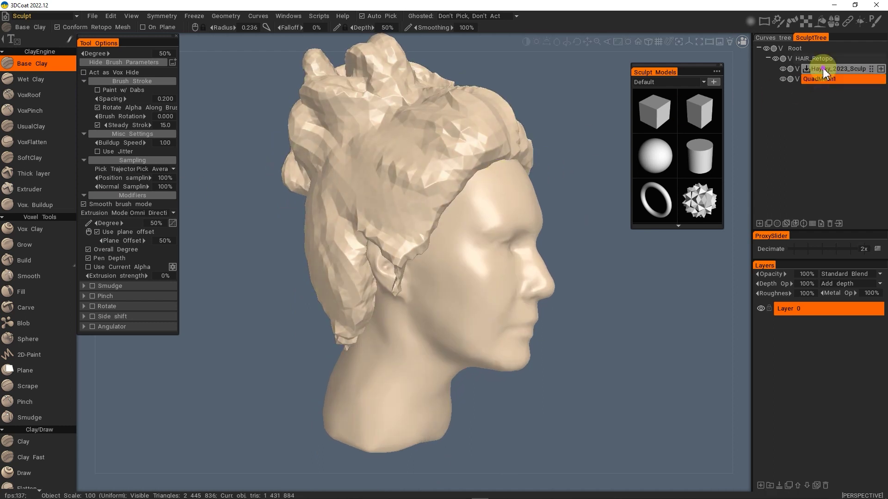
{"action": "left_click", "coordinate": [822, 68]}
{"action": "scroll", "coordinate": [40, 298], "scroll_direction": "down", "scroll_amount": 2}
{"action": "scroll", "coordinate": [40, 278], "scroll_direction": "down", "scroll_amount": 3}
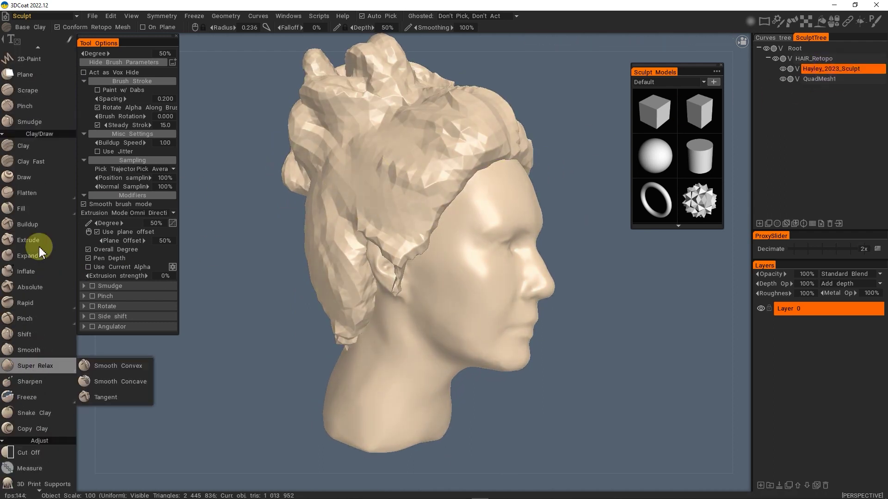
{"action": "scroll", "coordinate": [32, 277], "scroll_direction": "down", "scroll_amount": 2}
{"action": "scroll", "coordinate": [39, 361], "scroll_direction": "down", "scroll_amount": 3}
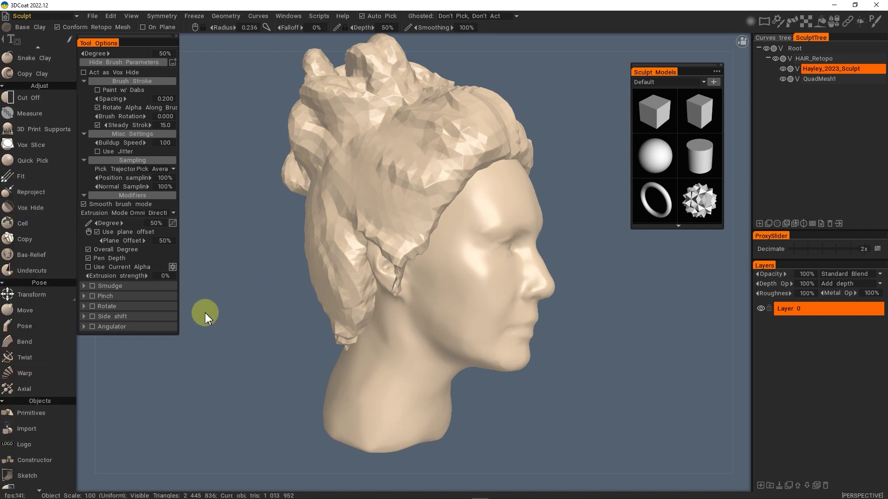
{"action": "scroll", "coordinate": [60, 406], "scroll_direction": "down", "scroll_amount": 3}
{"action": "scroll", "coordinate": [50, 393], "scroll_direction": "down", "scroll_amount": 3}
{"action": "scroll", "coordinate": [60, 178], "scroll_direction": "up", "scroll_amount": 3}
{"action": "scroll", "coordinate": [49, 156], "scroll_direction": "up", "scroll_amount": 2}
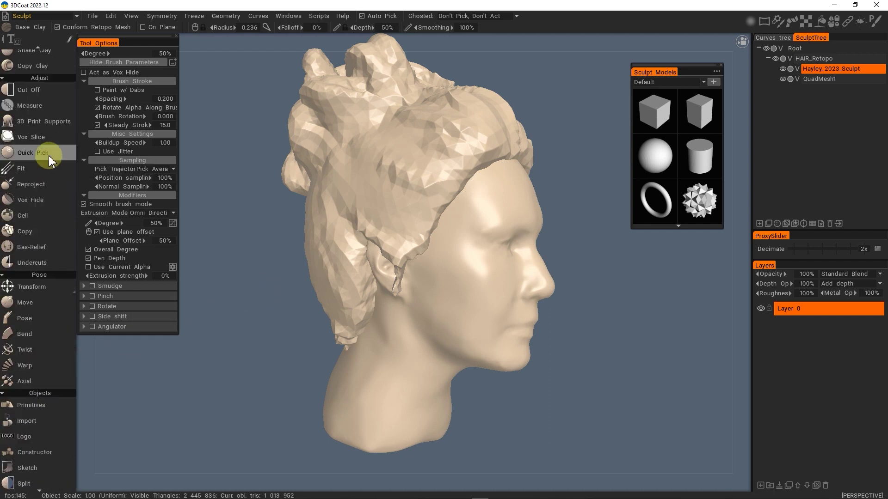
{"action": "scroll", "coordinate": [49, 156], "scroll_direction": "up", "scroll_amount": 2}
- Use the Transform tool to raise and centre the hair mesh QuadMesh1
{"action": "left_click", "coordinate": [32, 376]}
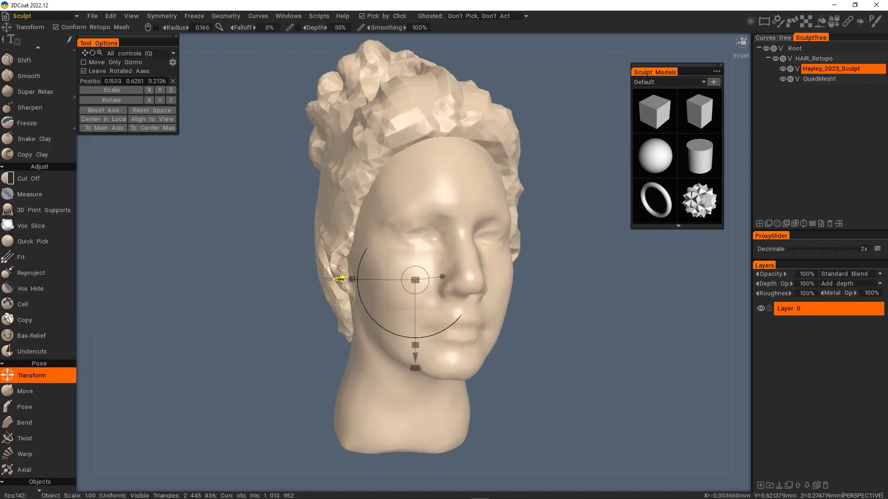
{"action": "left_click", "coordinate": [820, 78]}
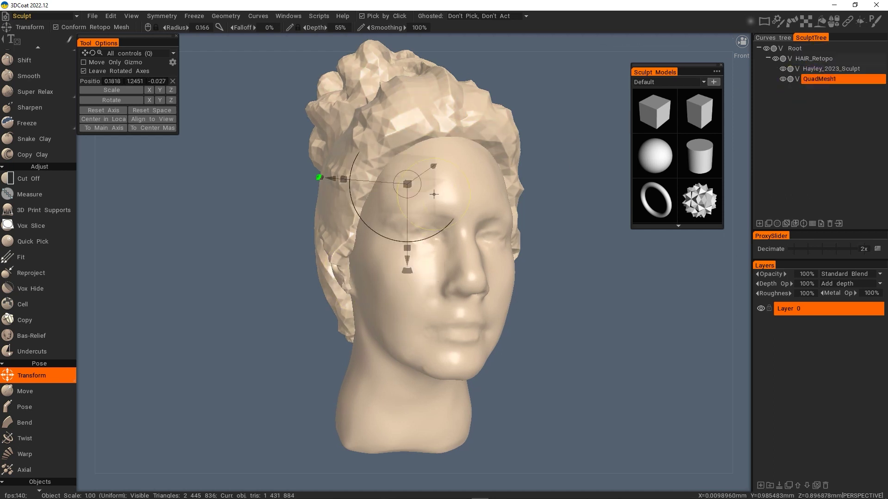
{"action": "left_click_drag", "start_coordinate": [408, 253], "coordinate": [410, 254]}
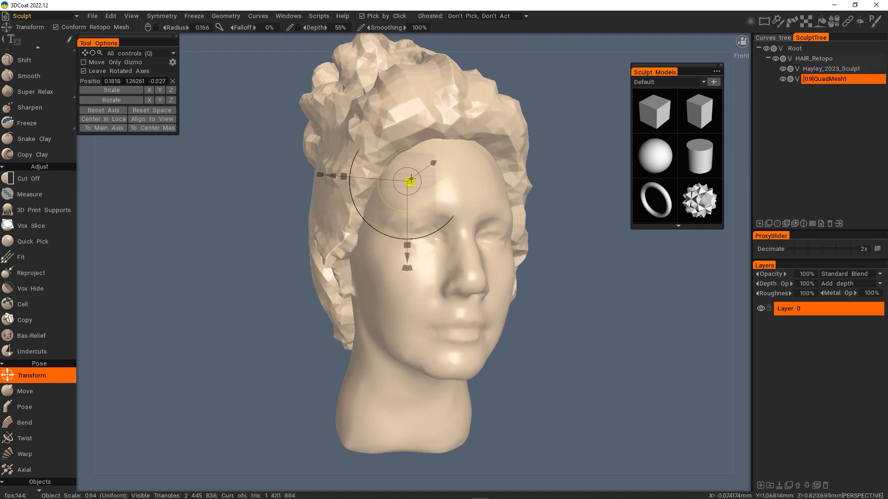
{"action": "mouse_move", "coordinate": [416, 208]}
{"action": "left_mouse_down", "text": "alt"}
{"action": "mouse_move", "coordinate": [412, 219]}
{"action": "mouse_move", "coordinate": [462, 192]}
{"action": "left_mouse_up", "text": "alt"}
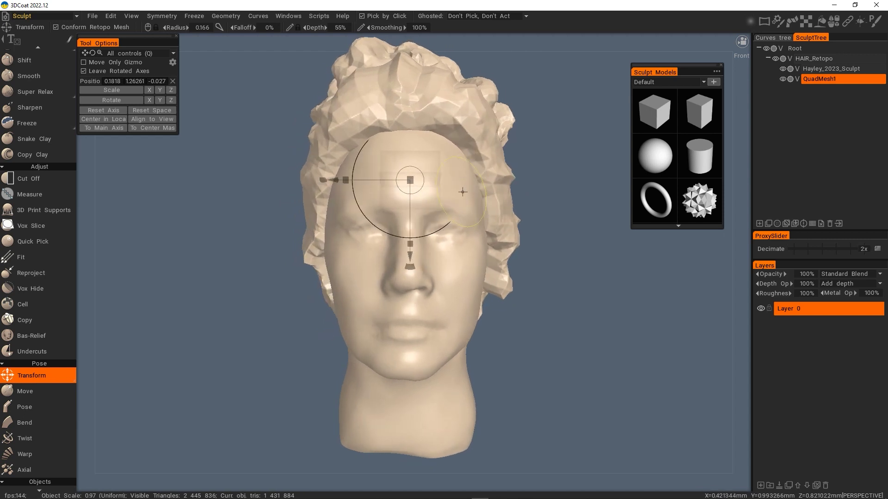
{"action": "left_click_drag", "start_coordinate": [333, 180], "coordinate": [331, 181]}
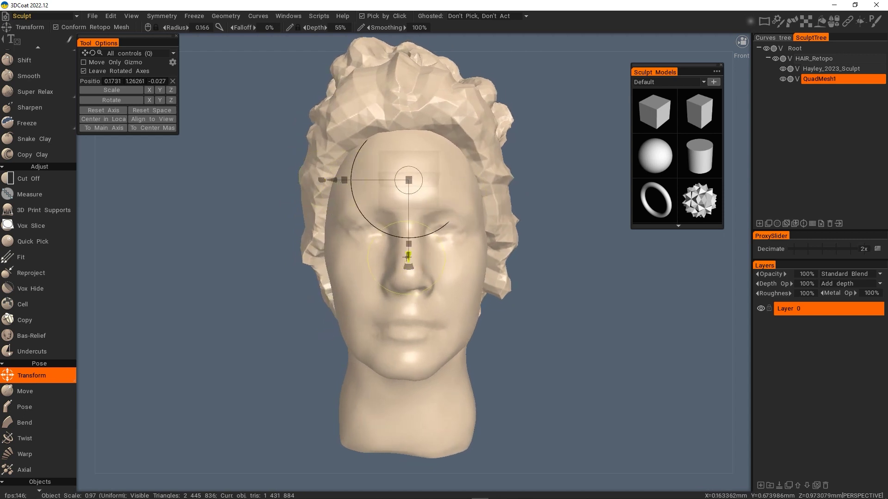
{"action": "left_click_drag", "start_coordinate": [408, 258], "coordinate": [394, 193]}
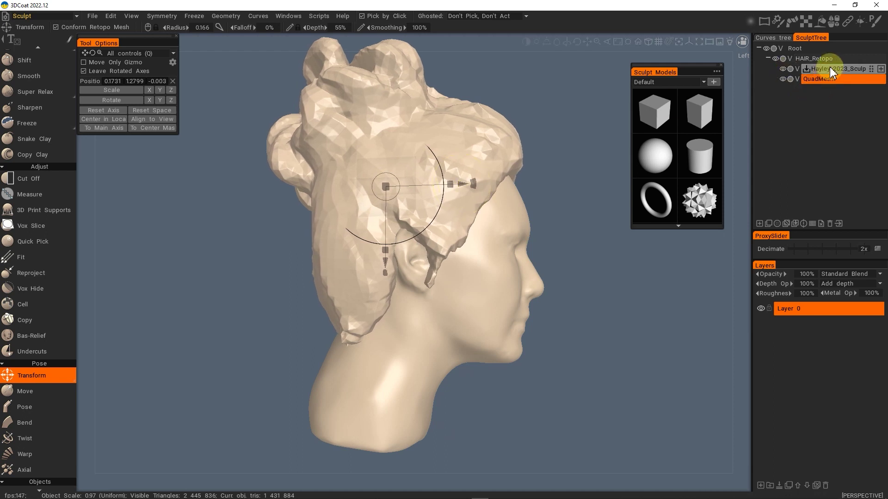
- Merge the visible meshes into HAIR_Retopo, then orbit to inspect the top of the head
{"action": "left_click", "coordinate": [815, 59]}
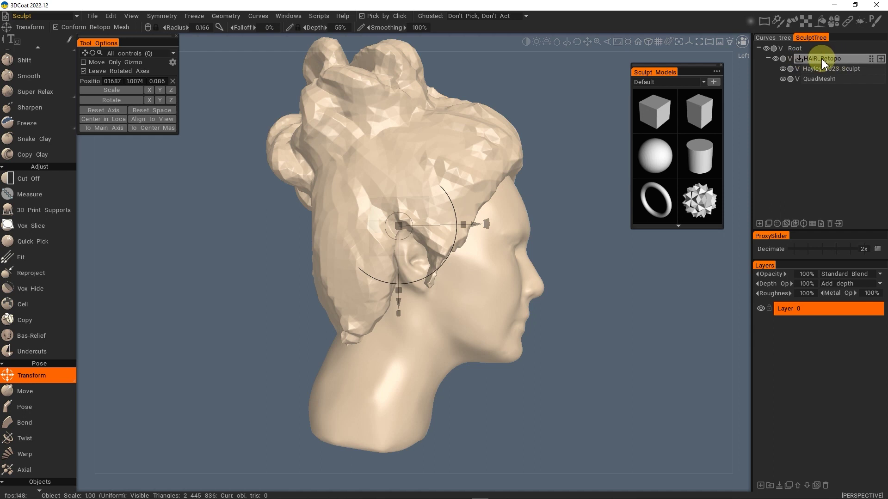
{"action": "right_click", "coordinate": [823, 63]}
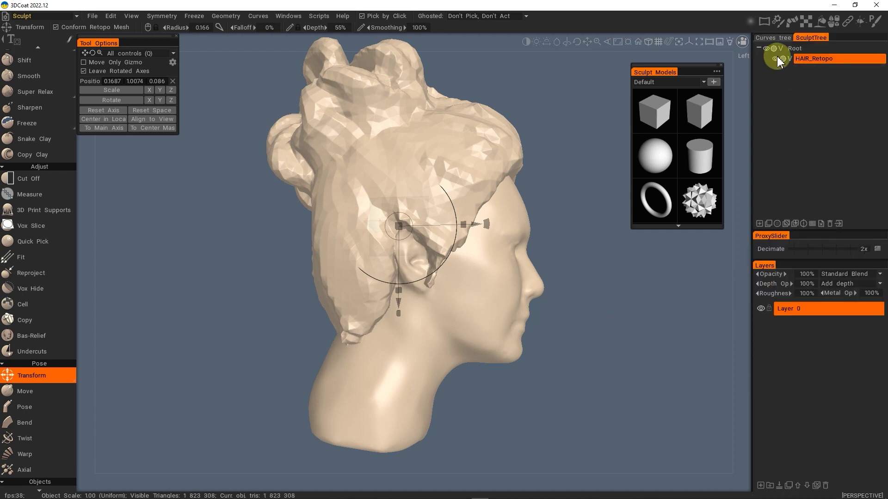
{"action": "left_click", "coordinate": [775, 58]}
{"action": "left_click_drag", "start_coordinate": [571, 155], "coordinate": [453, 179], "text": "alt"}
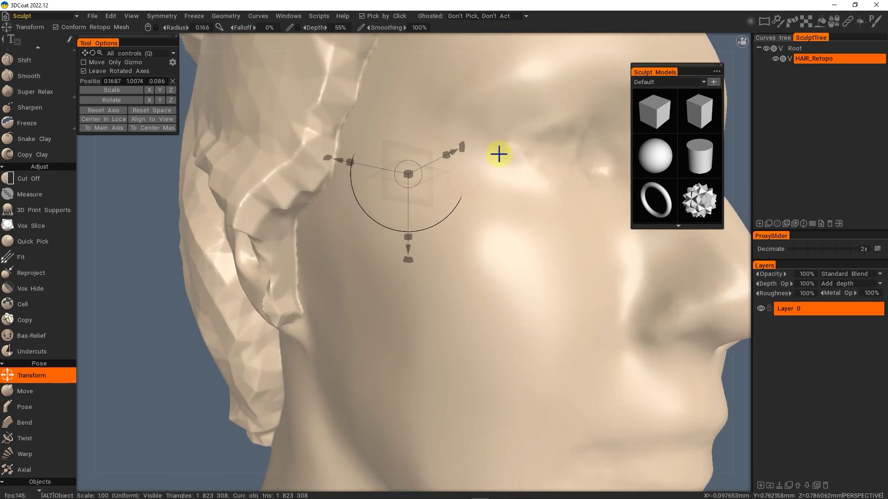
{"action": "left_click_drag", "start_coordinate": [498, 154], "coordinate": [405, 237], "text": "alt"}
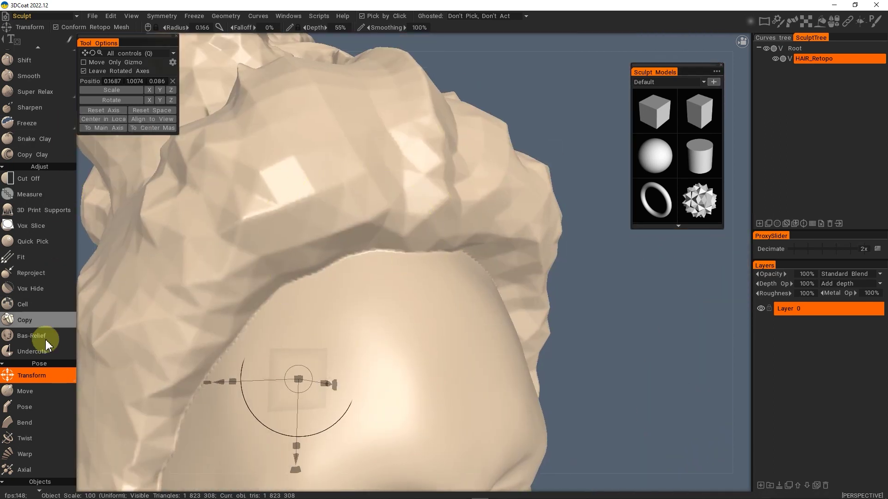
- Smooth the jagged hairline seam with the Smooth brush, then orbit back to the front view
{"action": "key", "text": "space"}
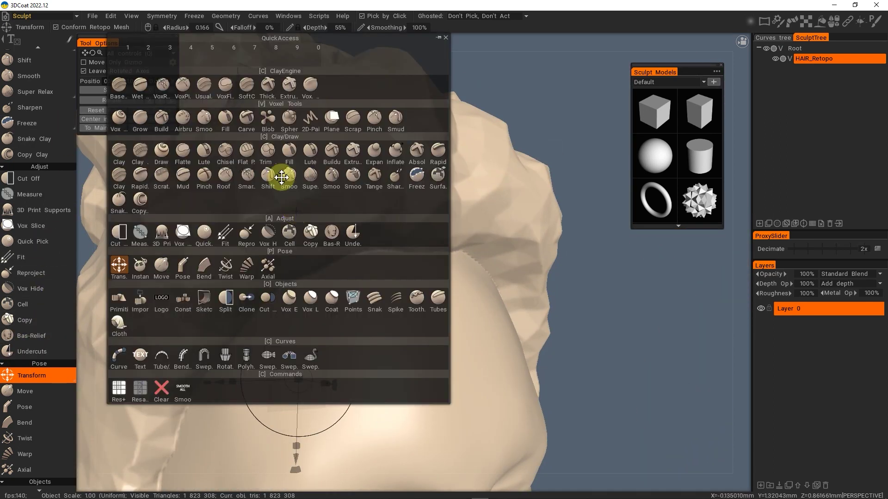
{"action": "left_click", "coordinate": [205, 122]}
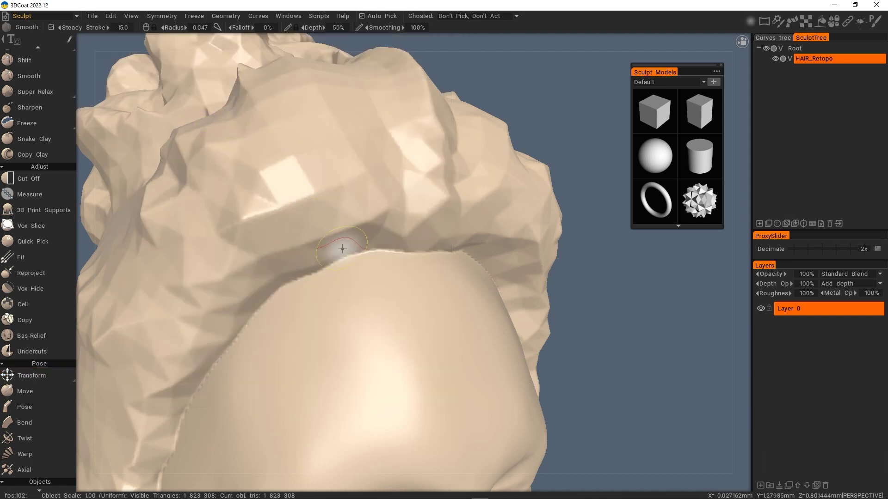
{"action": "left_click_drag", "start_coordinate": [337, 248], "coordinate": [397, 260]}
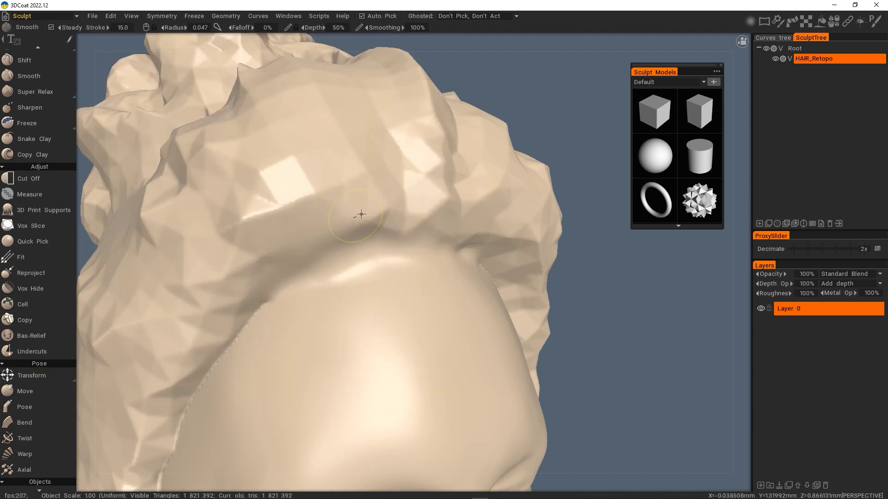
{"action": "left_click_drag", "start_coordinate": [613, 287], "coordinate": [531, 292], "text": "alt"}
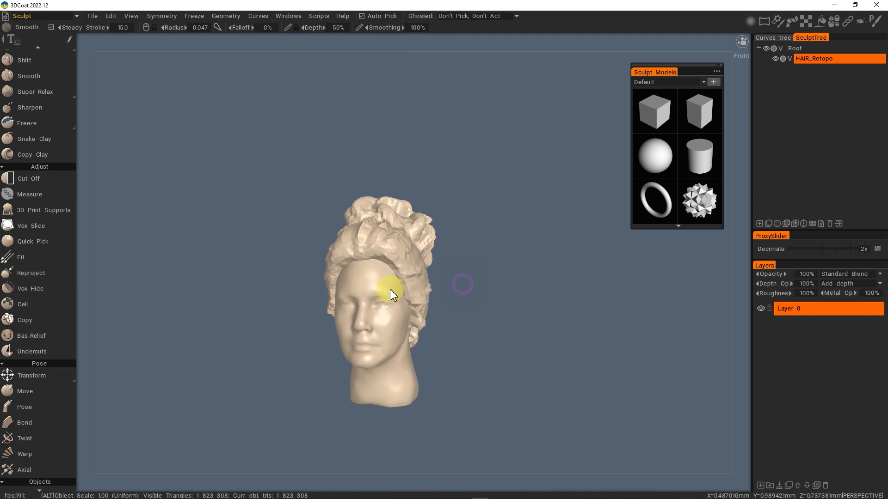
- Export the whole scene as HayleyWithHair.obj with Reduction Percent set to 0
{"action": "left_click", "coordinate": [90, 18]}
{"action": "mouse_move", "coordinate": [101, 132]}
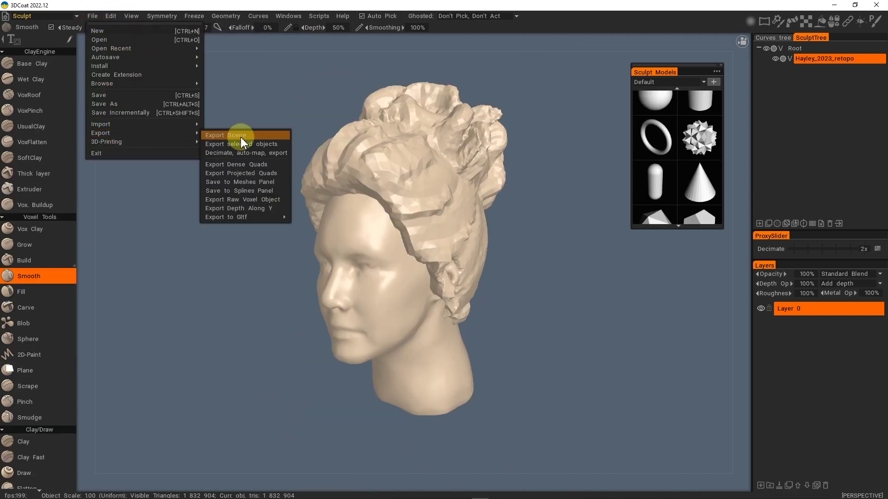
{"action": "left_click", "coordinate": [256, 137]}
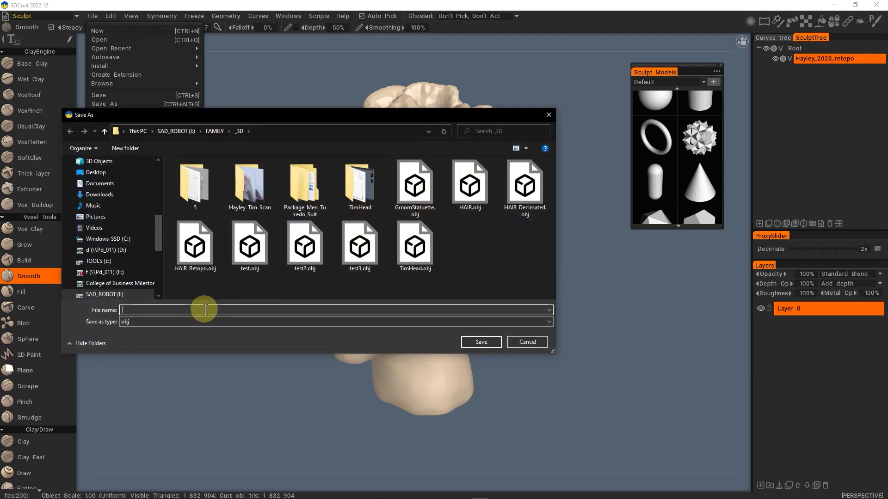
{"action": "type", "text": "Hayle"}
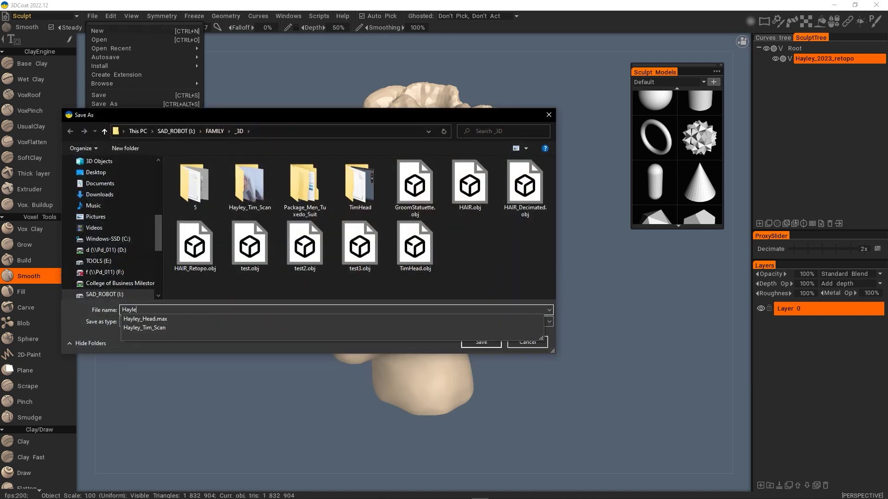
{"action": "type", "text": "yWithHair"}
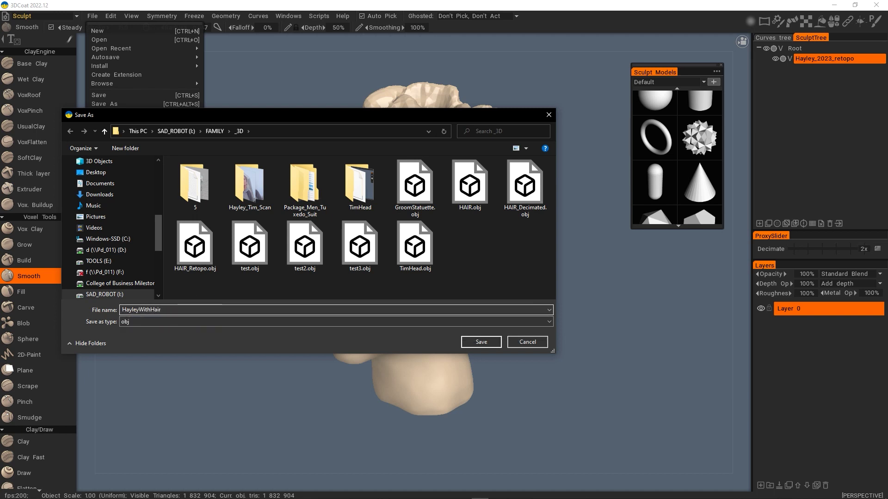
{"action": "key", "text": "Return"}
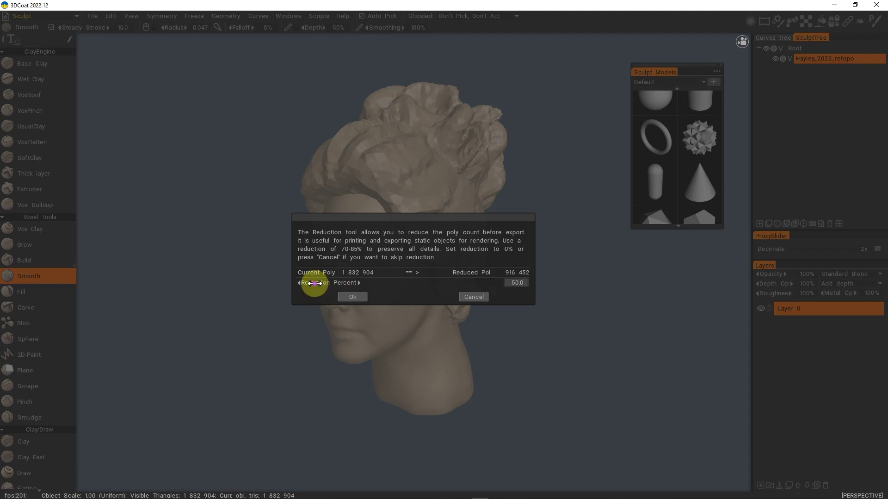
{"action": "left_click_drag", "start_coordinate": [314, 283], "coordinate": [424, 291]}
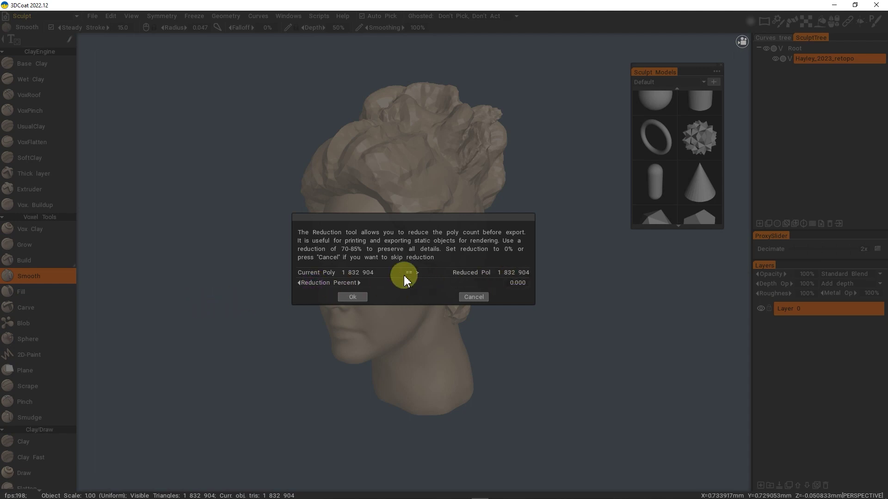
{"action": "left_click", "coordinate": [347, 296]}
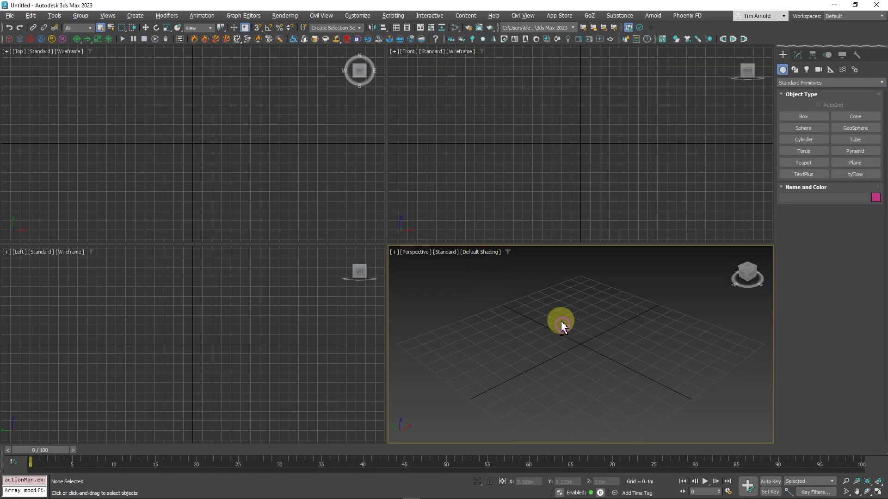
- Import HayleyWithHair.obj into the maximized Perspective viewport with the default OBJ options
{"action": "key", "text": "alt+w"}
{"action": "left_click", "coordinate": [10, 16]}
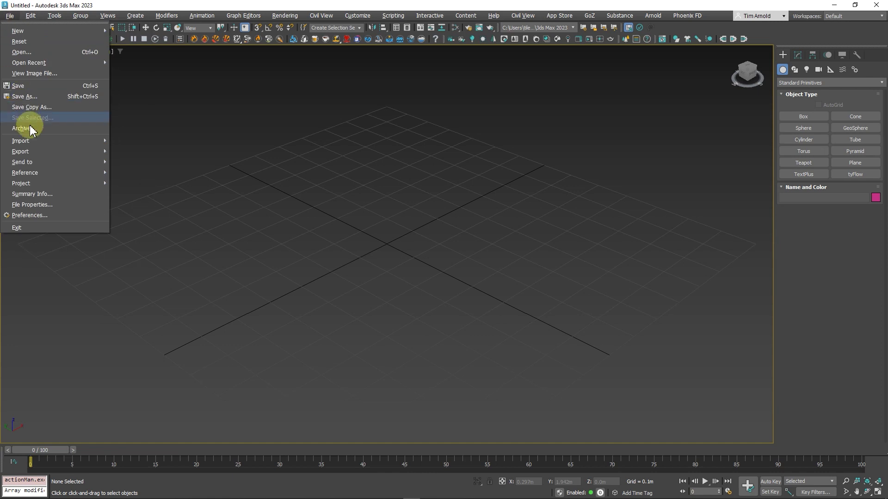
{"action": "mouse_move", "coordinate": [21, 141]}
{"action": "left_click", "coordinate": [133, 142]}
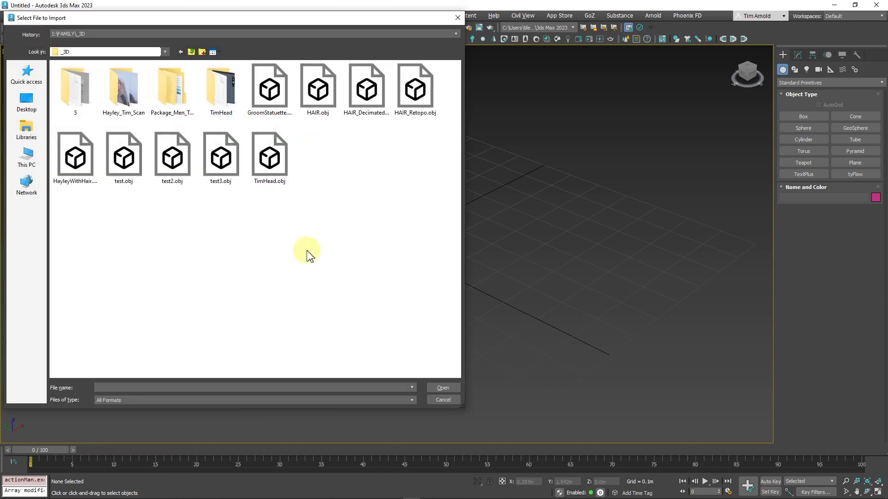
{"action": "left_click", "coordinate": [75, 156]}
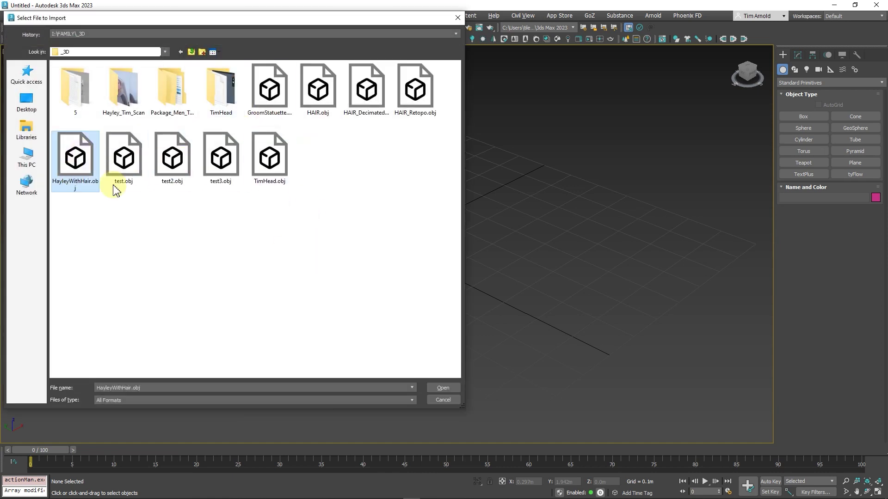
{"action": "left_click", "coordinate": [443, 388]}
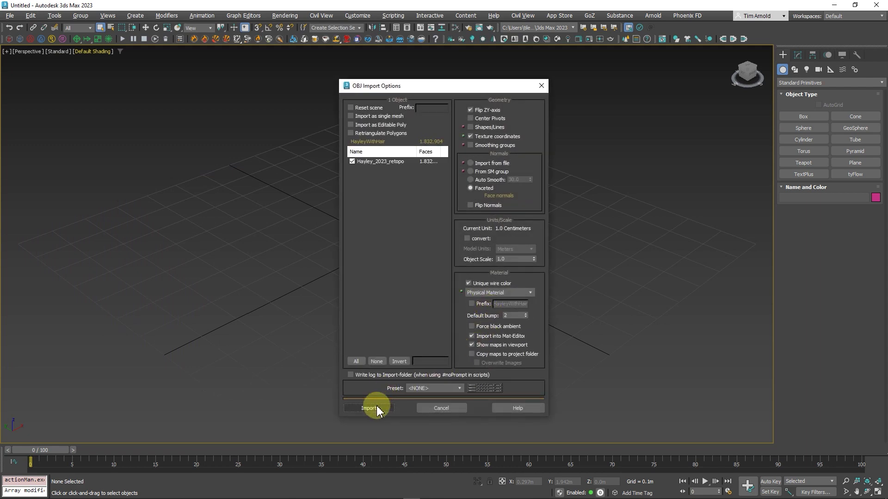
{"action": "left_click", "coordinate": [375, 408]}
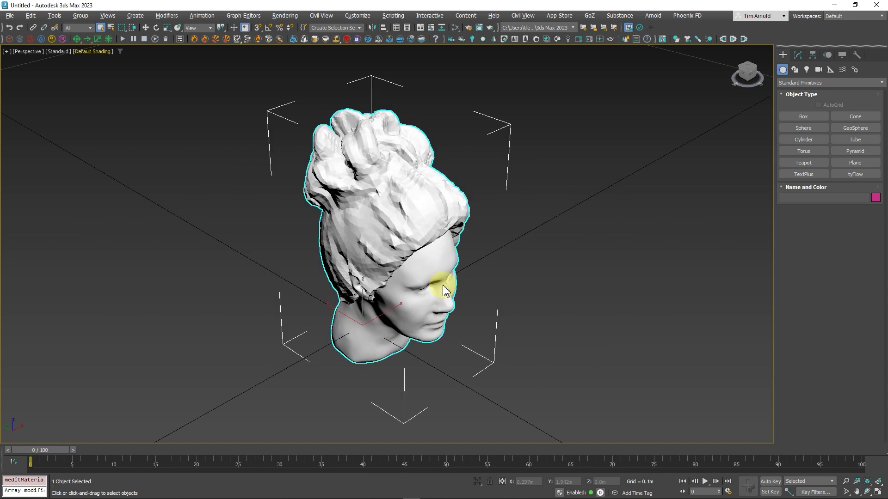
- Select the Hayley_2023_retopo head, orbit to a frontal view, and open its Modifier List
{"action": "left_click", "coordinate": [541, 274]}
{"action": "mouse_move", "coordinate": [460, 287]}
{"action": "middle_mouse_down", "text": "alt"}
{"action": "mouse_move", "coordinate": [389, 246]}
{"action": "mouse_move", "coordinate": [327, 274]}
{"action": "mouse_move", "coordinate": [424, 268]}
{"action": "mouse_move", "coordinate": [403, 273]}
{"action": "middle_mouse_up", "text": "alt"}
{"action": "left_click", "coordinate": [404, 258]}
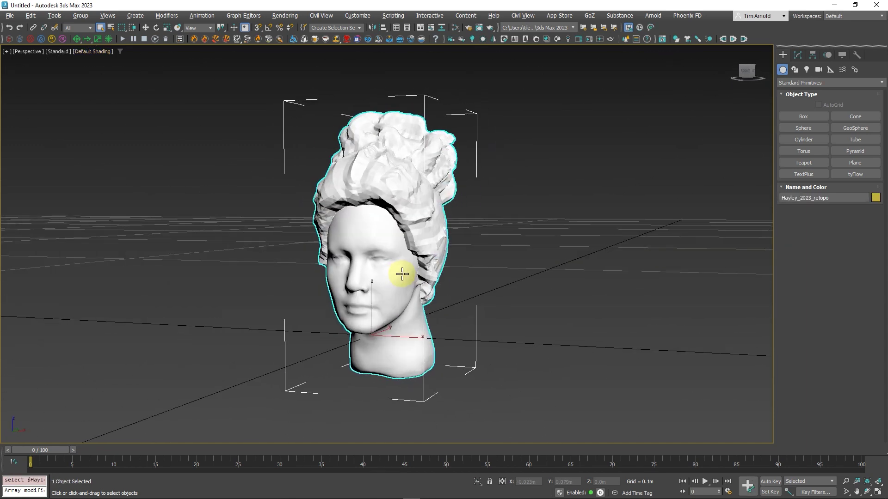
{"action": "scroll", "coordinate": [379, 219], "scroll_direction": "up", "scroll_amount": 4}
{"action": "middle_click_drag", "start_coordinate": [409, 211], "coordinate": [421, 207], "text": "alt"}
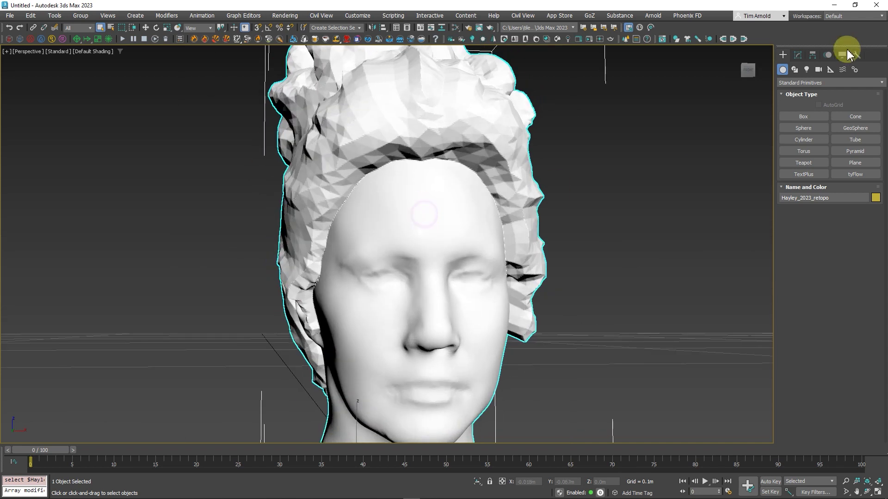
{"action": "left_click", "coordinate": [797, 54]}
{"action": "left_click", "coordinate": [823, 81]}
{"action": "scroll", "coordinate": [841, 305], "scroll_direction": "down", "scroll_amount": 5}
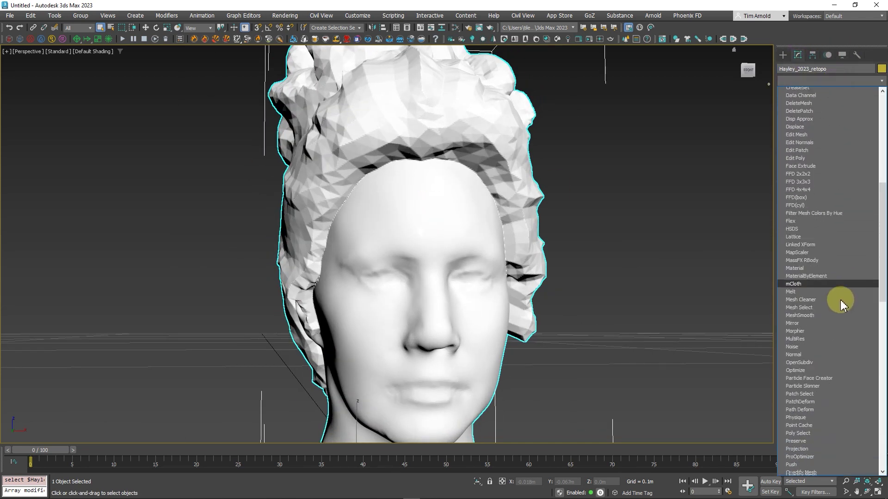
{"action": "scroll", "coordinate": [841, 306], "scroll_direction": "down", "scroll_amount": 2}
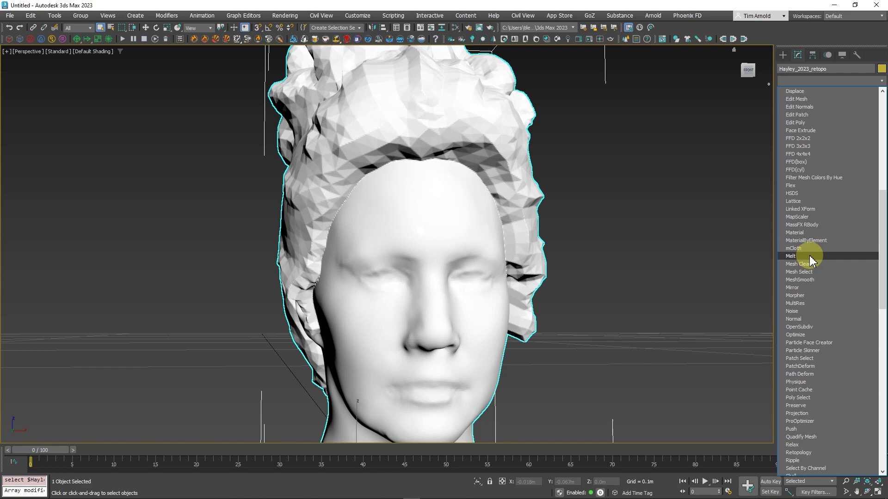